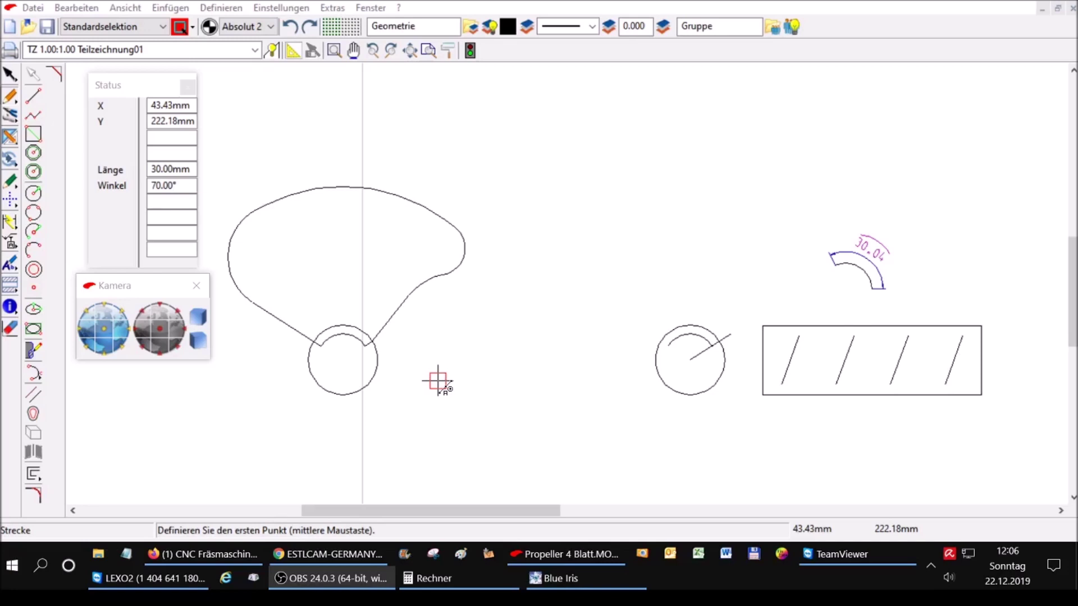
- End the line tool and window-select all the 2D propeller sketch geometry
click(34, 76)
drag(213, 123, 1003, 467)
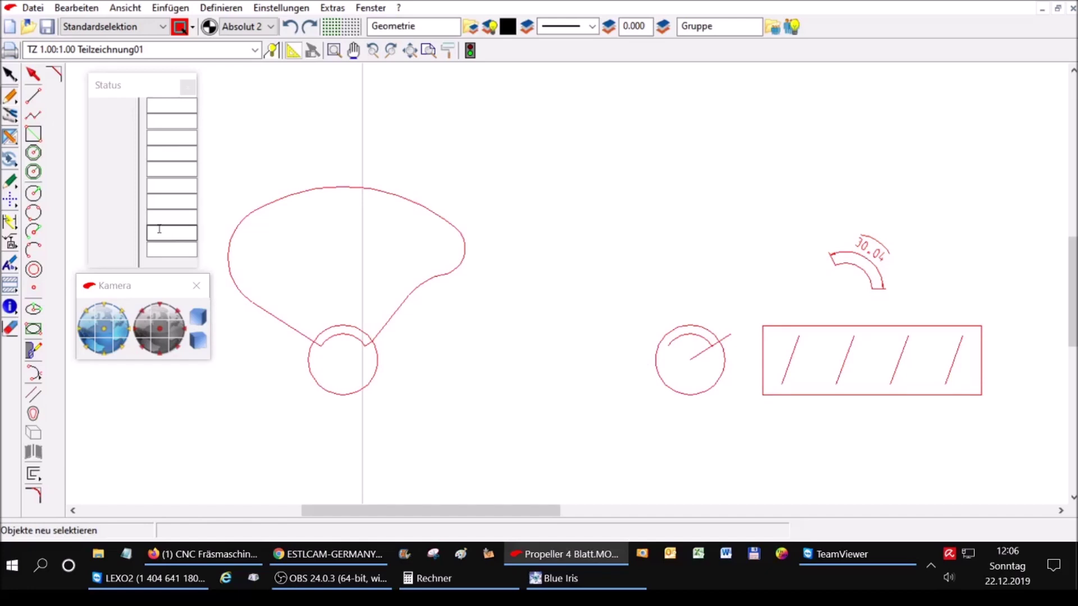
- Copy the sketch with Verschieben mit Kopie onto the isometric 3D plane beside the original
click(7, 159)
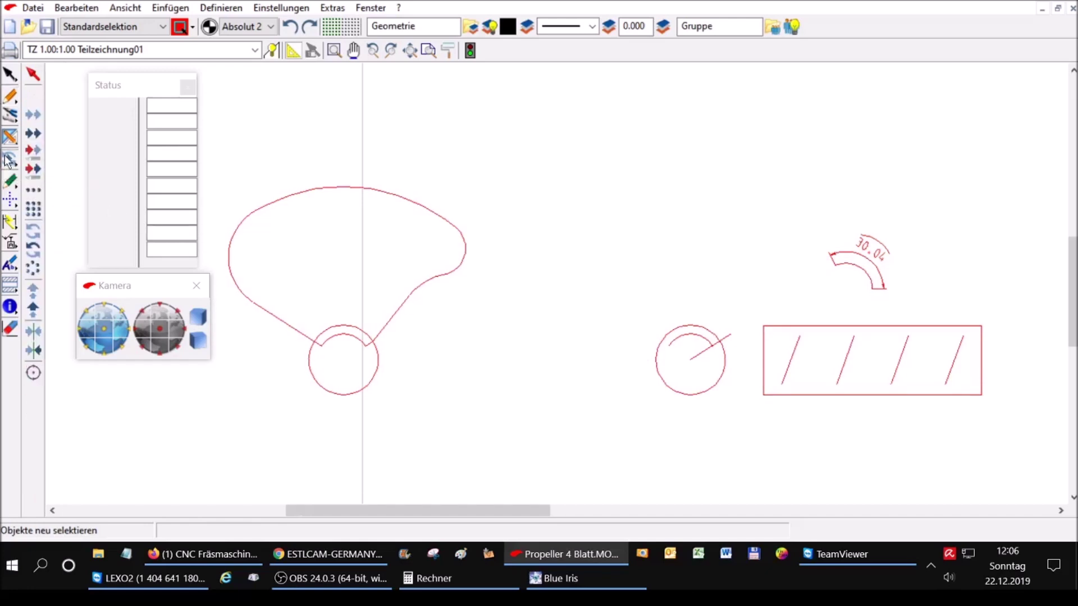
click(34, 135)
click(34, 374)
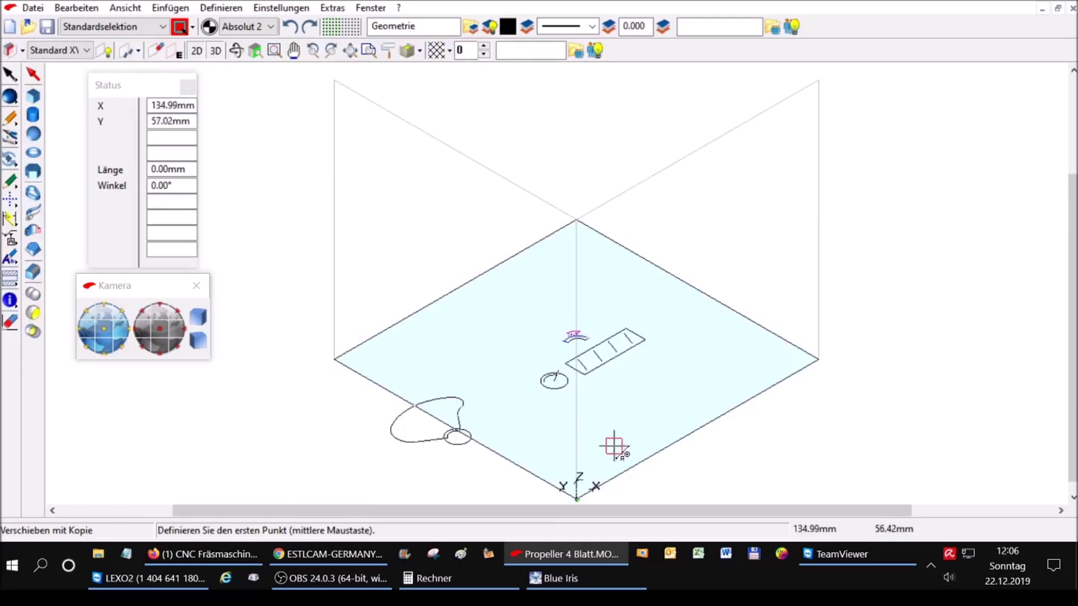
middle_click(612, 447)
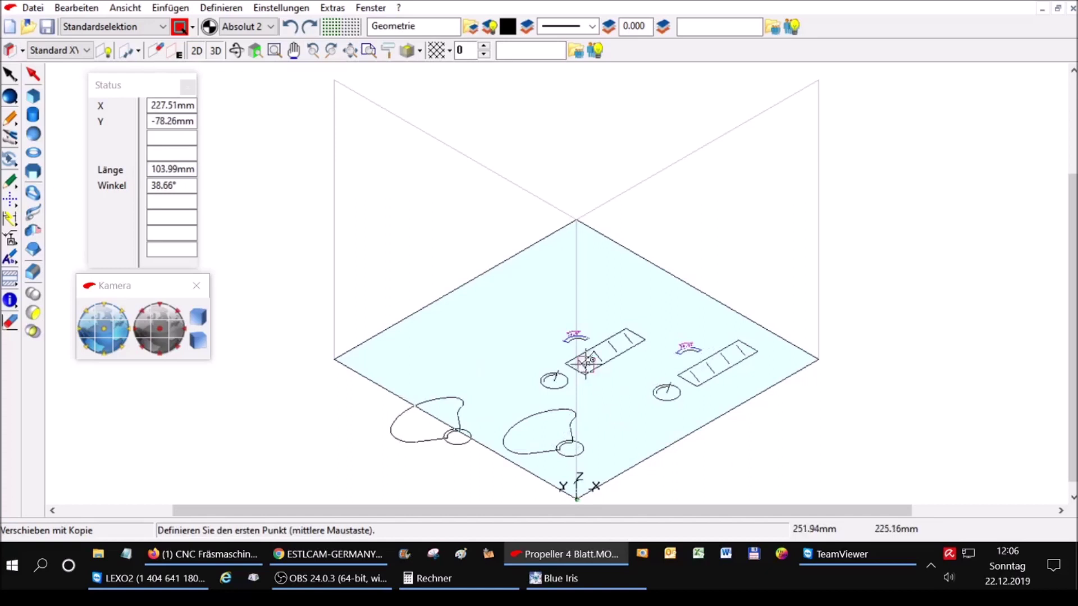
middle_click(582, 368)
scroll(579, 362, down, 2)
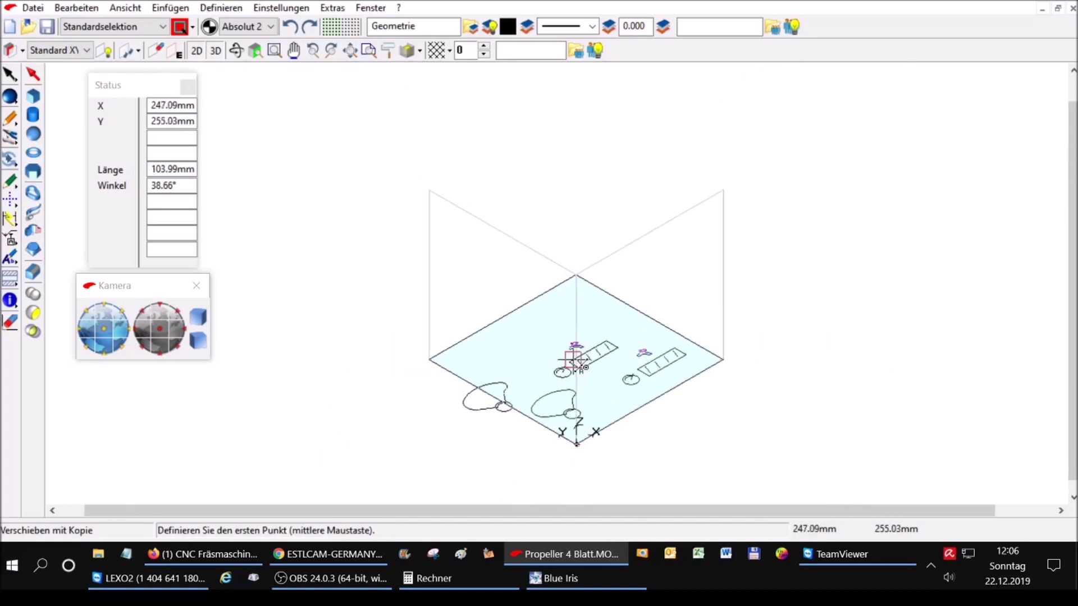
scroll(576, 445, up, 2)
scroll(576, 445, up, 1)
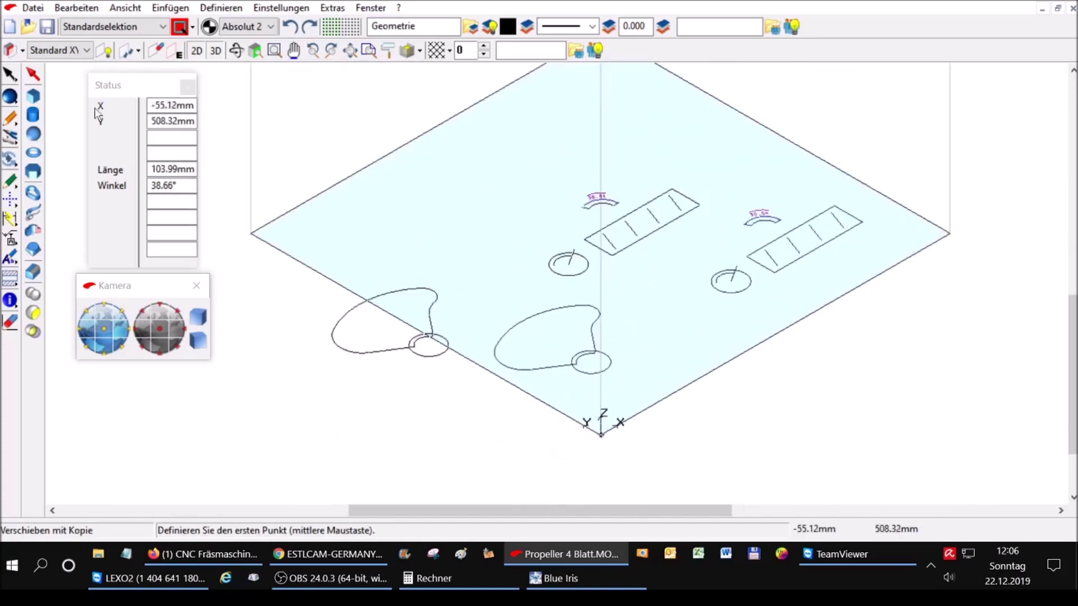
click(33, 74)
- Zoom in and window-select only the blade contour and its hub circle
scroll(697, 373, up, 1)
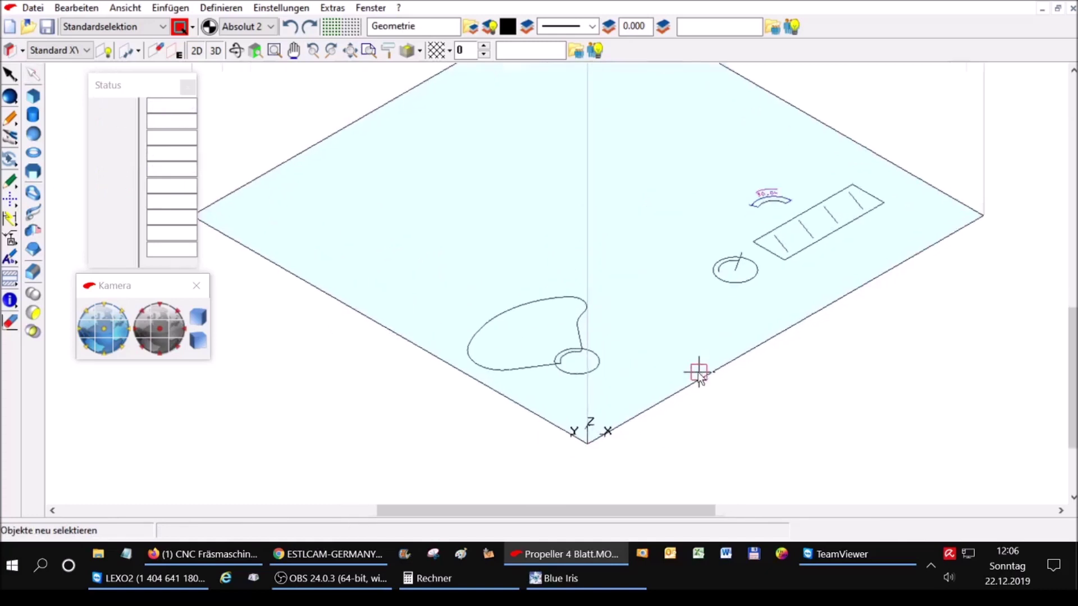
scroll(698, 373, up, 1)
scroll(698, 362, up, 1)
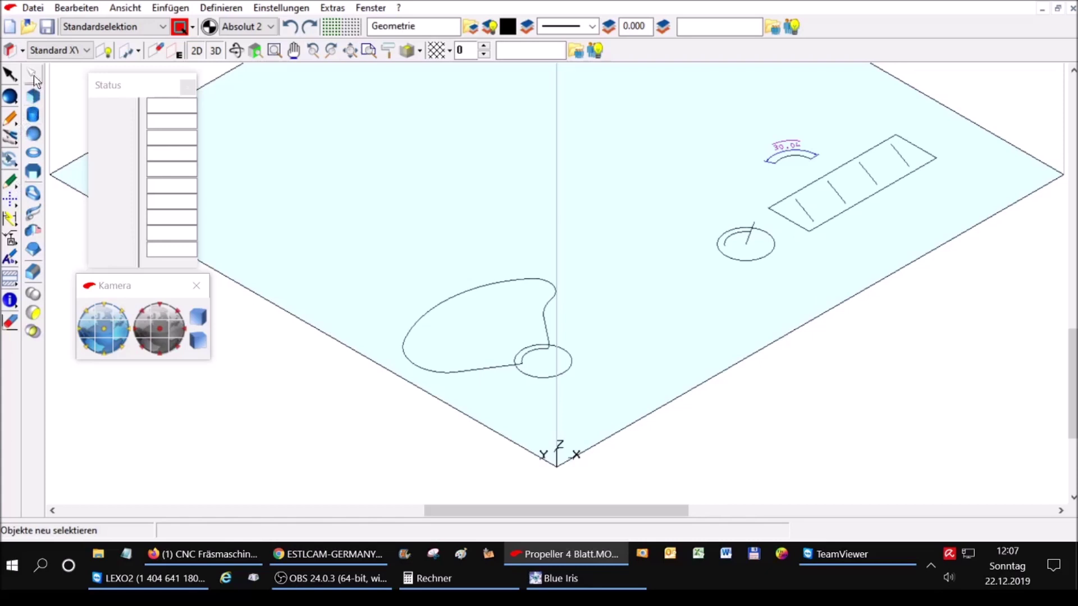
drag(316, 223, 599, 440)
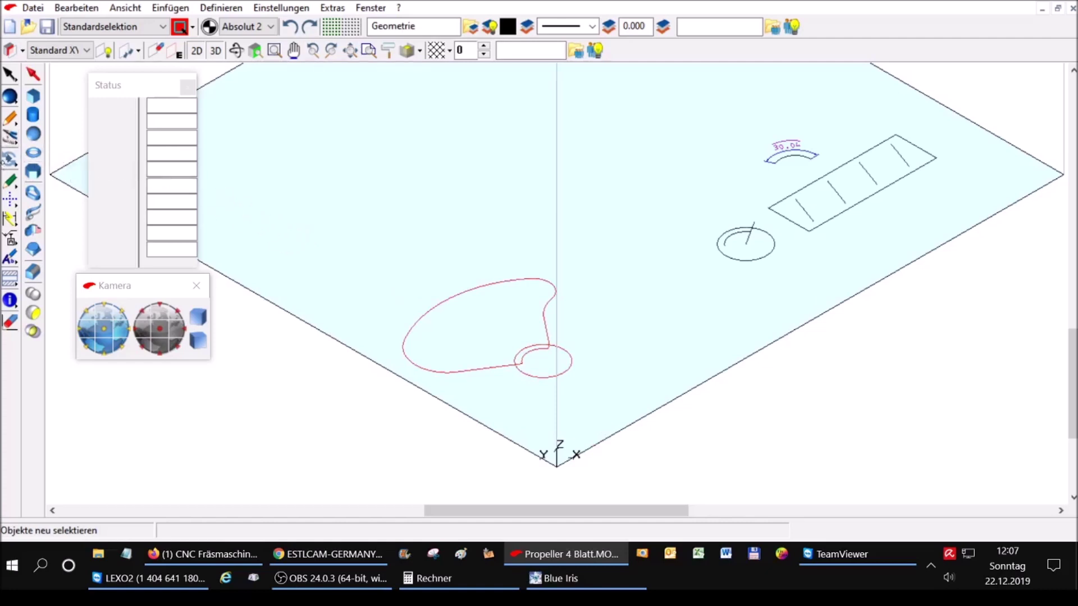
- Move the blade outline from its hub circle centre to X 0, Y 0
click(10, 160)
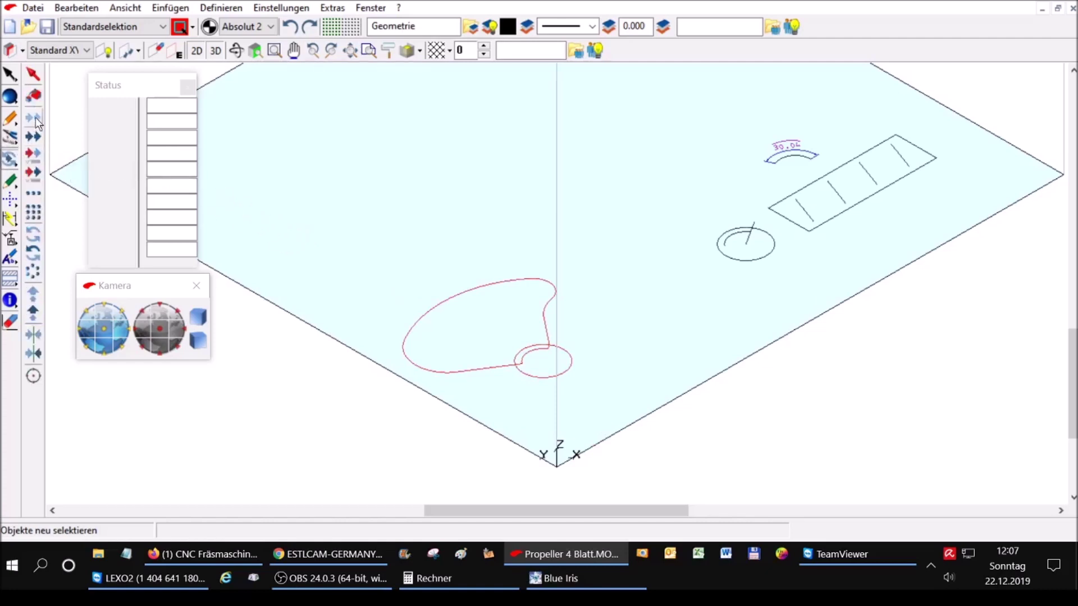
click(35, 118)
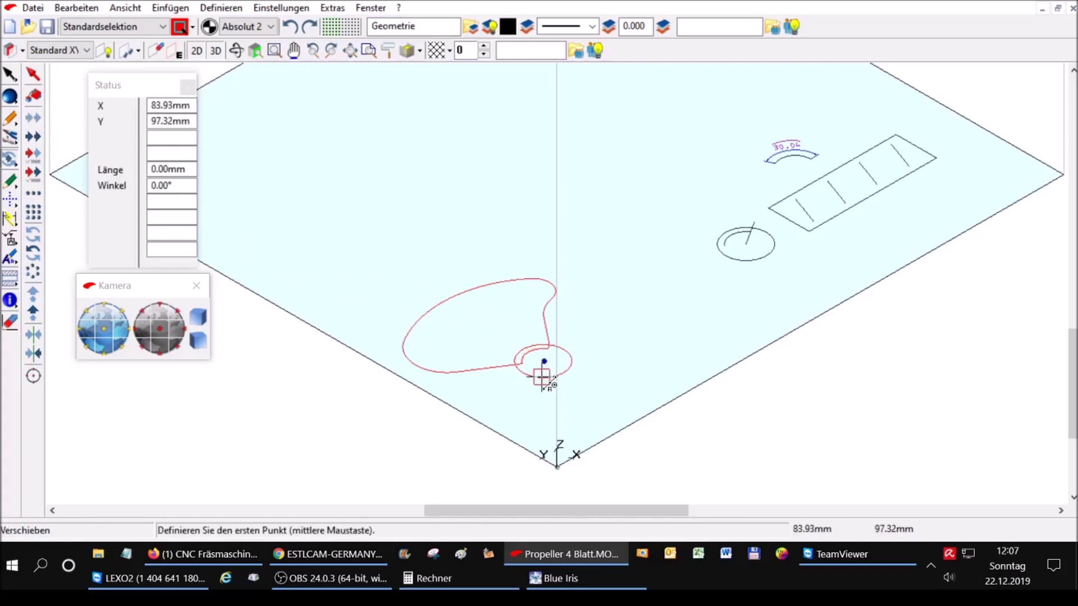
click(543, 372)
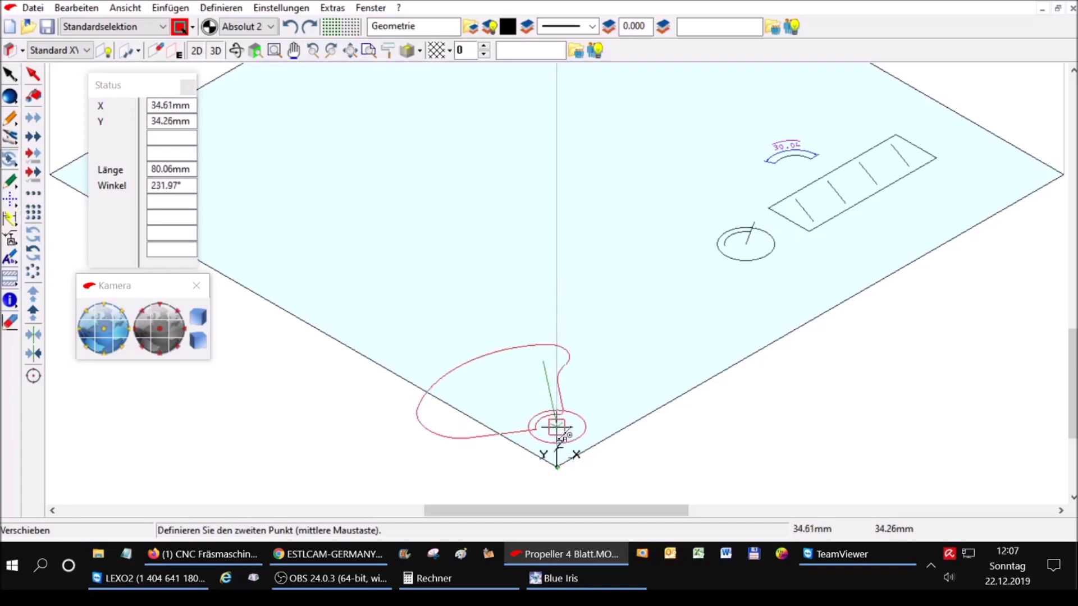
key(Tab)
key(shift+Tab)
key(shift+Tab)
key(shift+Tab)
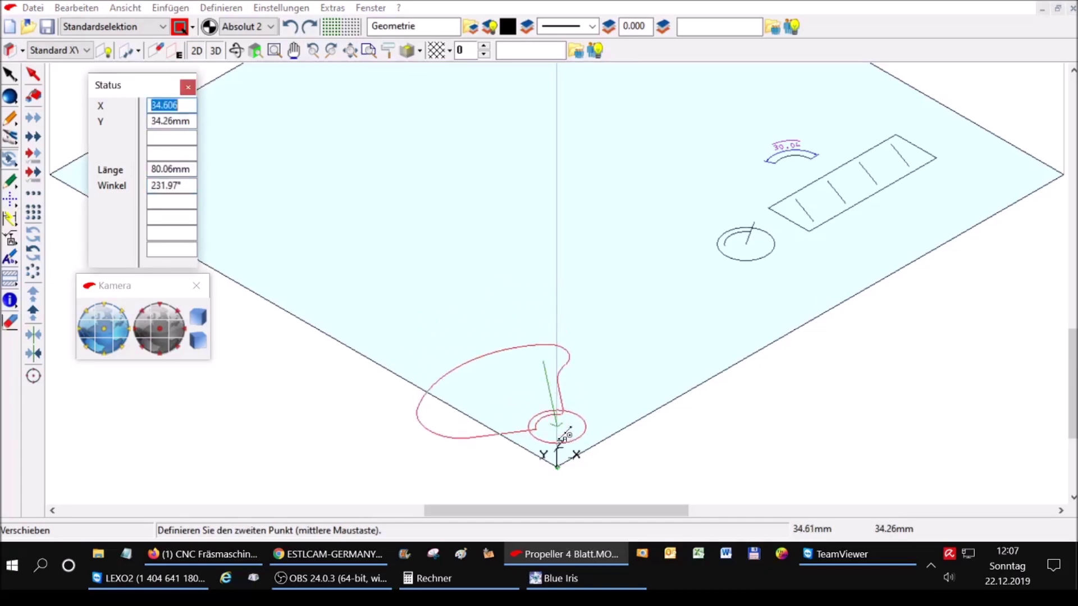
text(0)
key(Return)
key(Tab)
text(0)
key(Return)
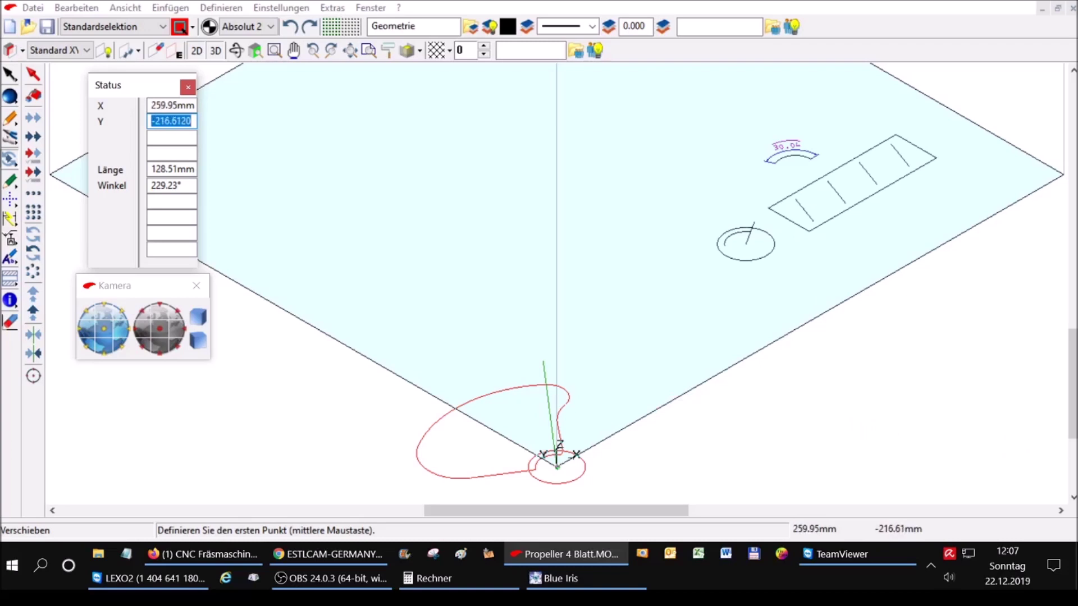
scroll(555, 281, down, 3)
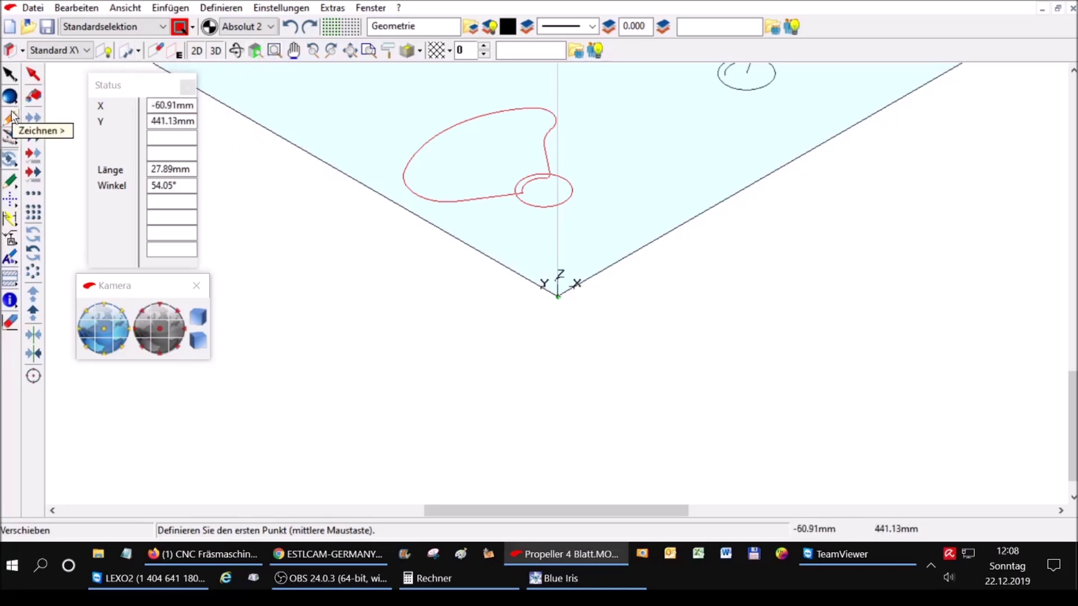
- Repeat the move, snapping the hub centre onto origin 0,0, then reselect the blade outline and hub
click(36, 119)
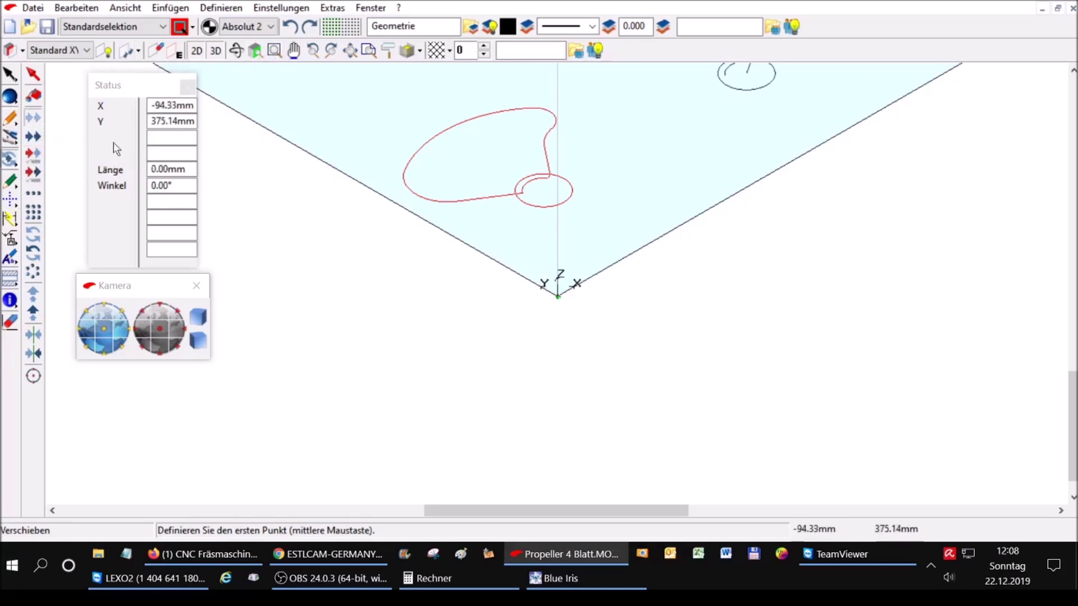
middle_click(548, 202)
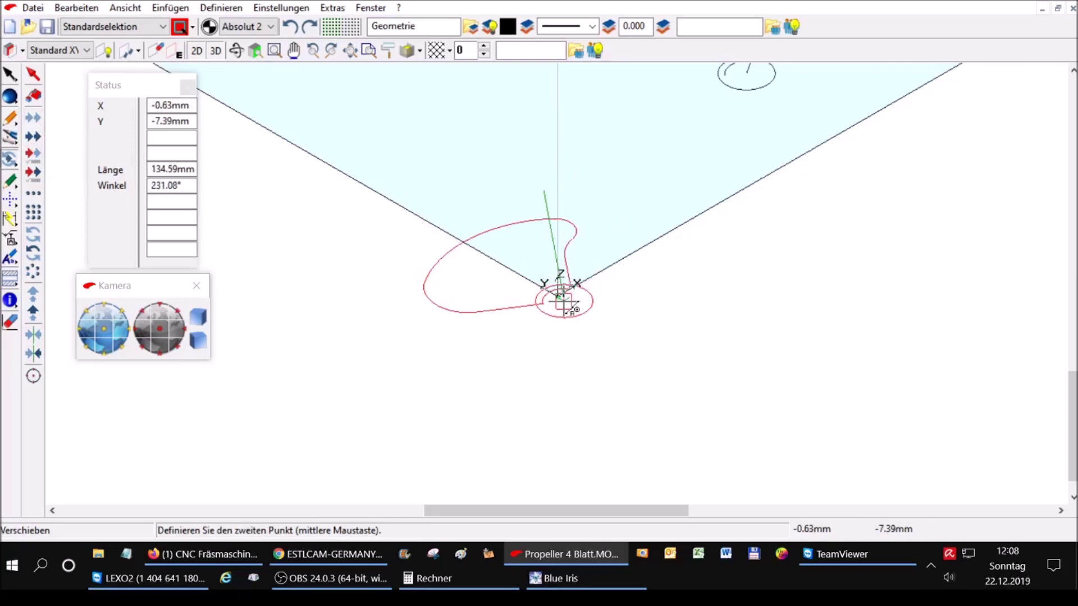
key(Tab)
key(Tab)
text(0)
key(Return)
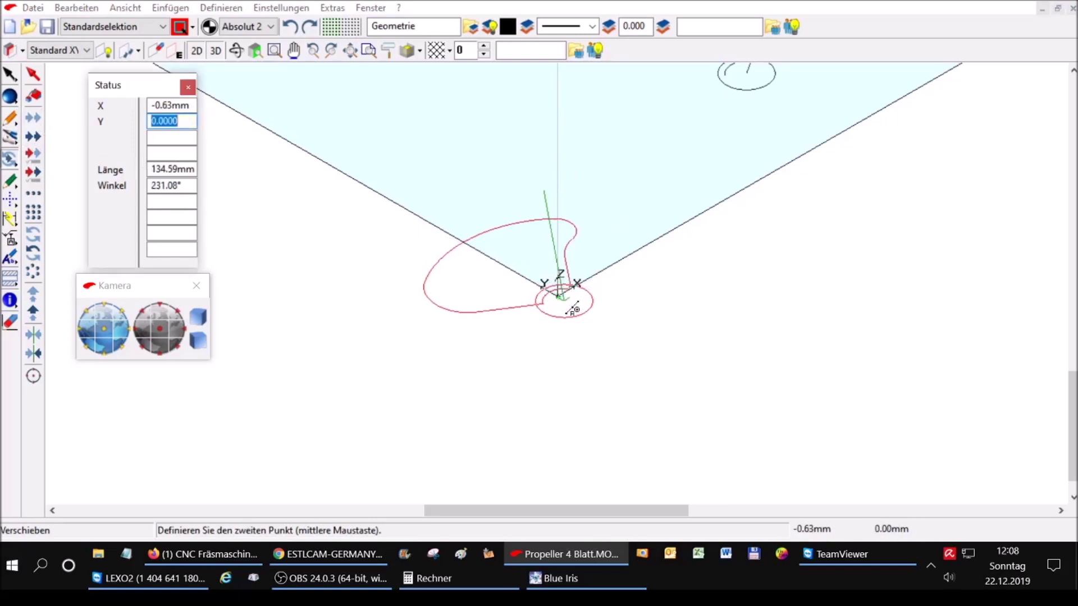
key(Tab)
text(0)
key(Return)
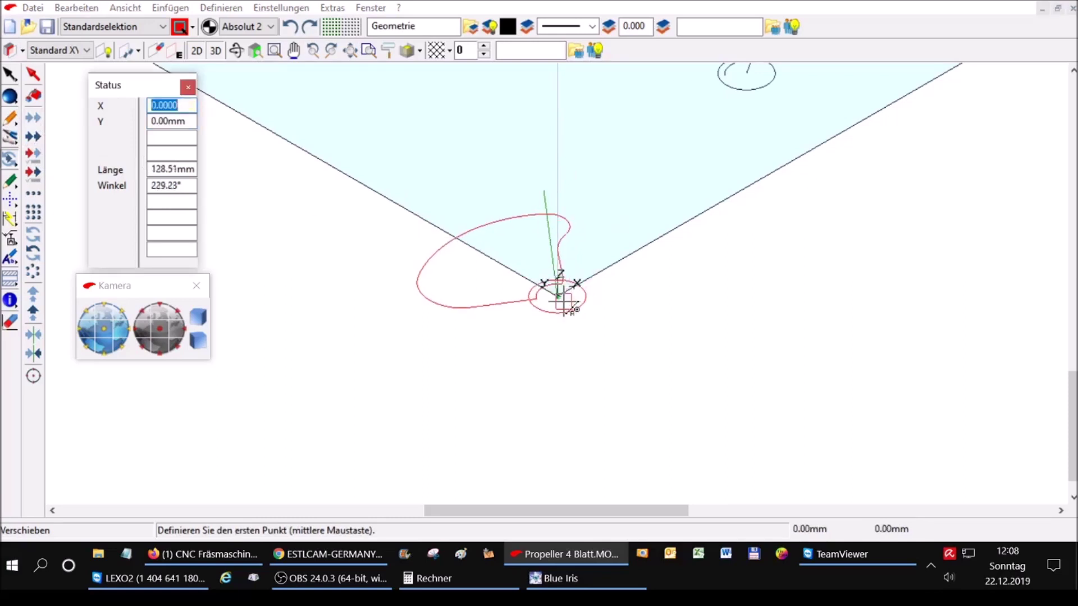
click(34, 74)
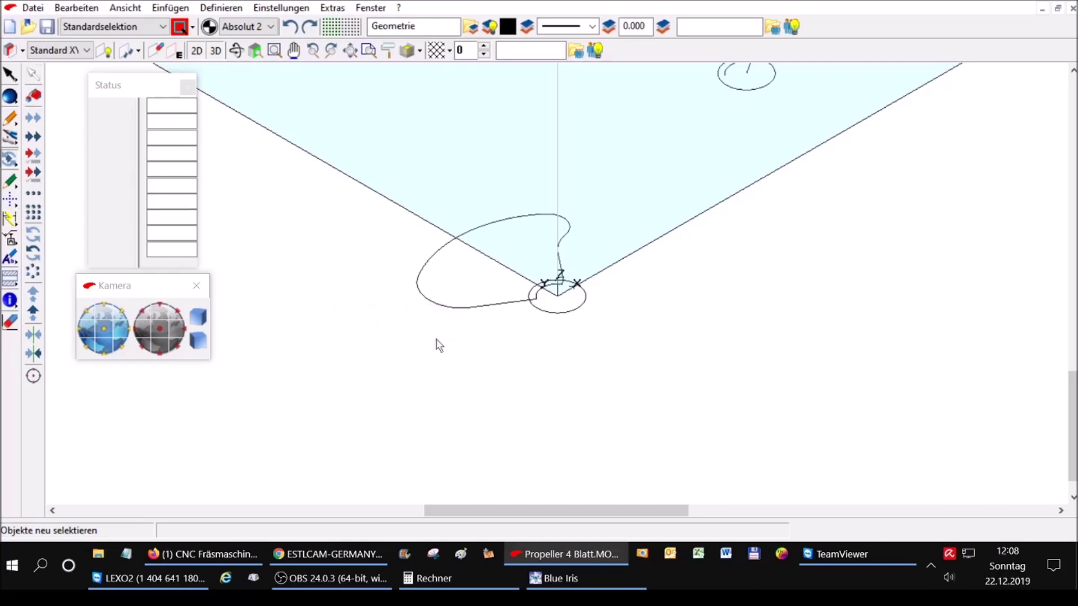
drag(361, 149, 573, 365)
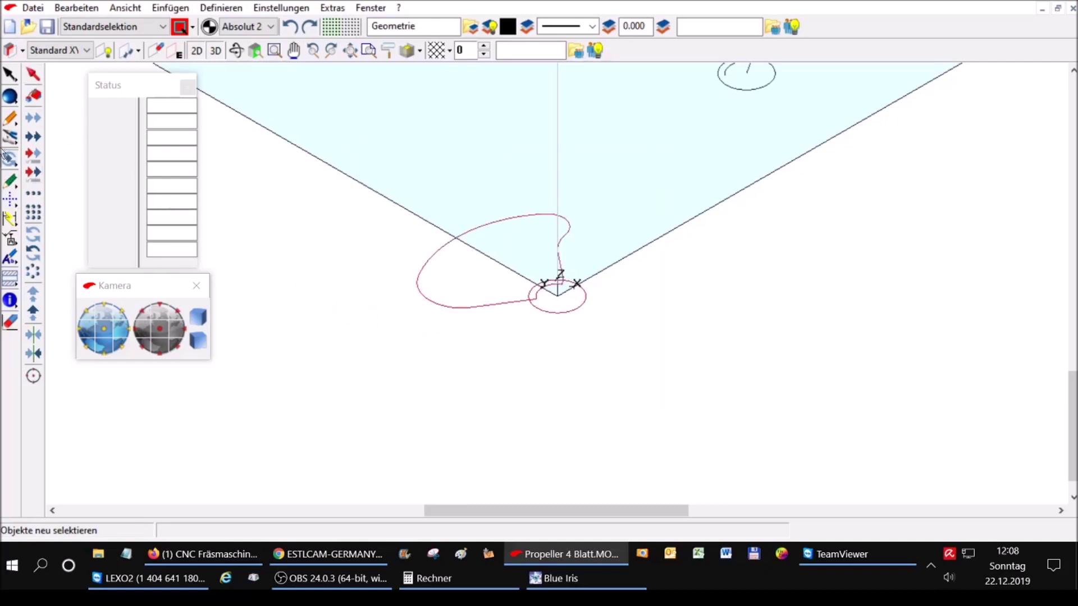
- Extrude the blade outline 3 mm along Z with Schiebekörper, then undo it
click(10, 98)
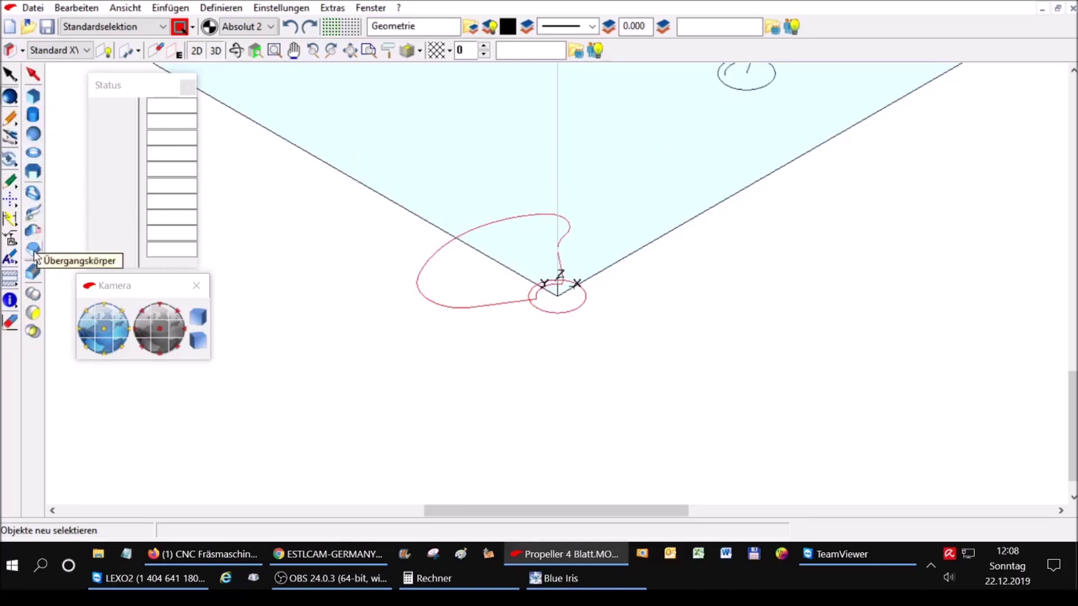
click(34, 193)
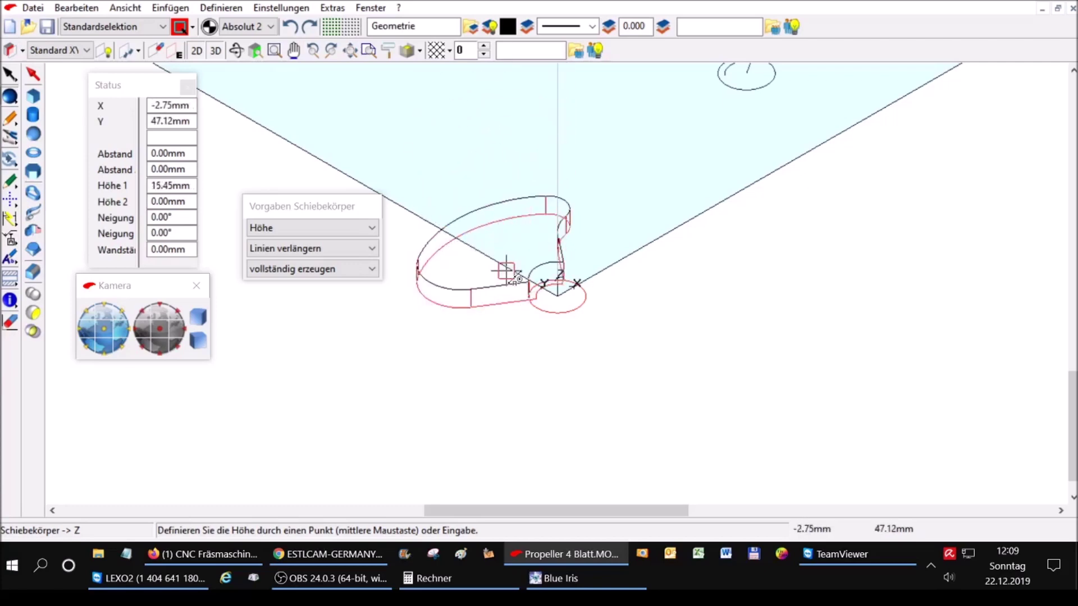
key(Tab)
key(Tab)
key(Tab)
key(Tab)
key(Tab)
key(Tab)
text(3)
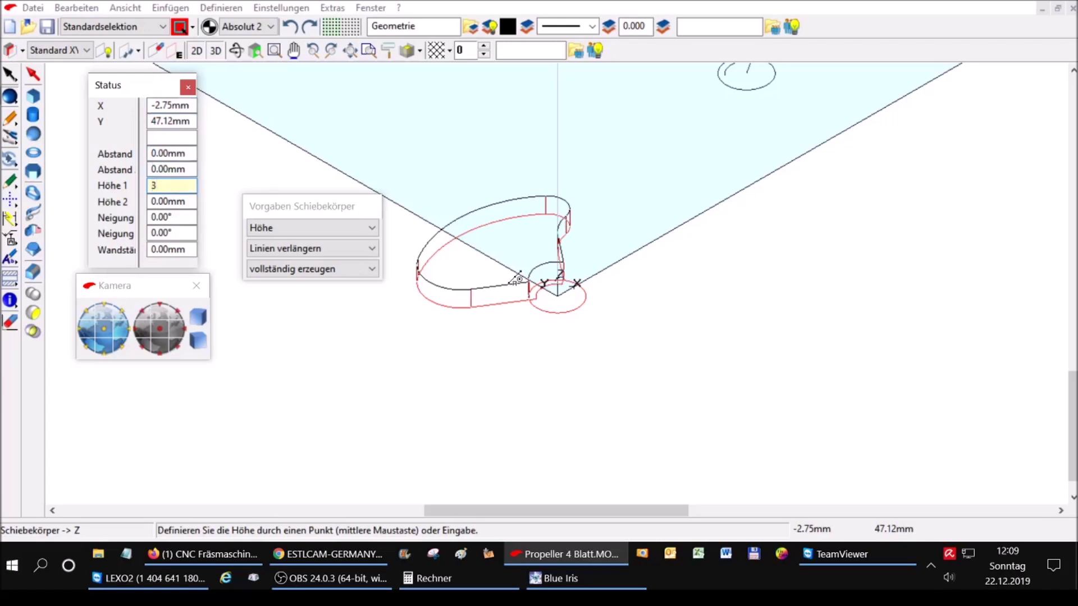
key(Return)
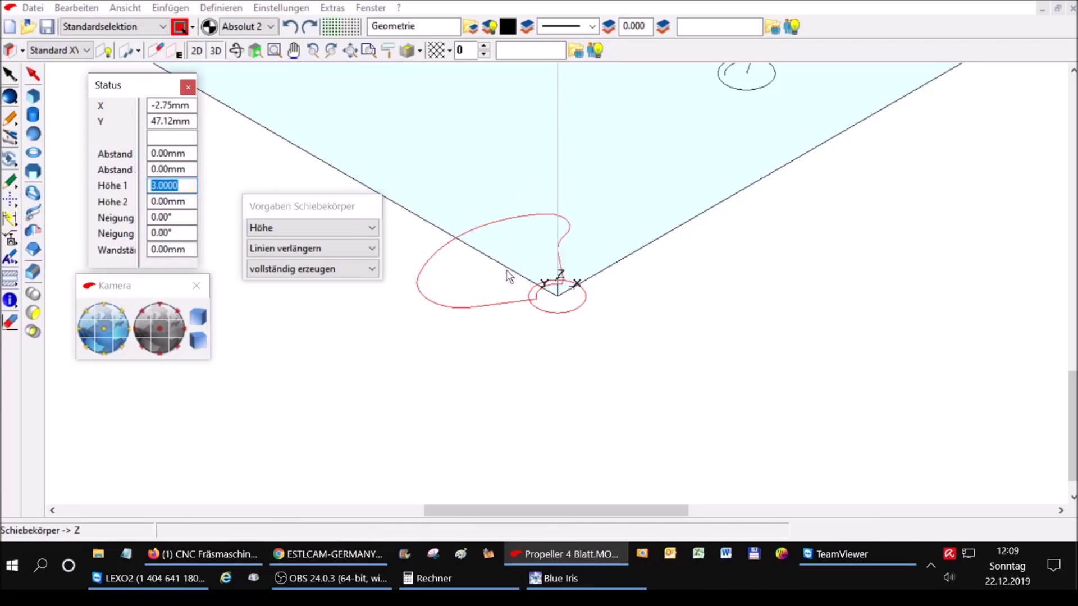
key(Return)
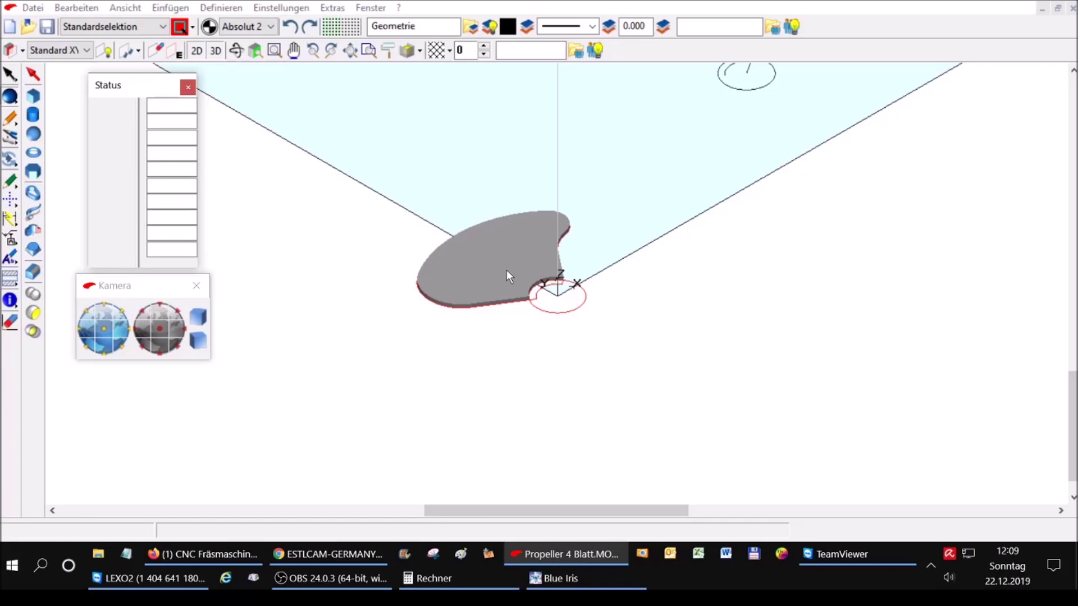
click(291, 26)
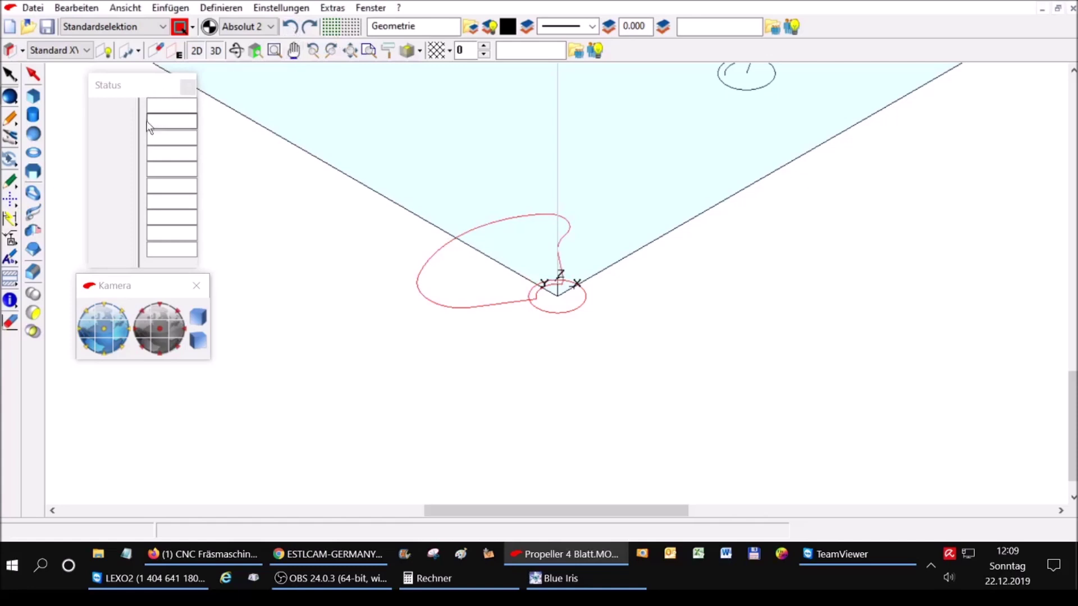
- Restart the Z extrusion of the blade outline at height 3 and try a 70° taper
click(33, 196)
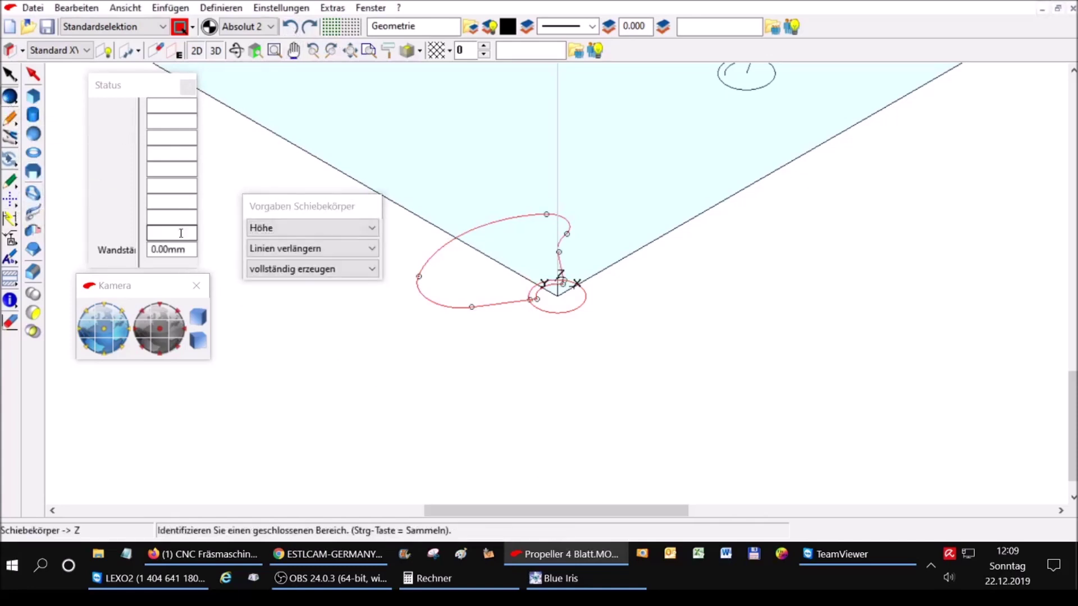
click(481, 283)
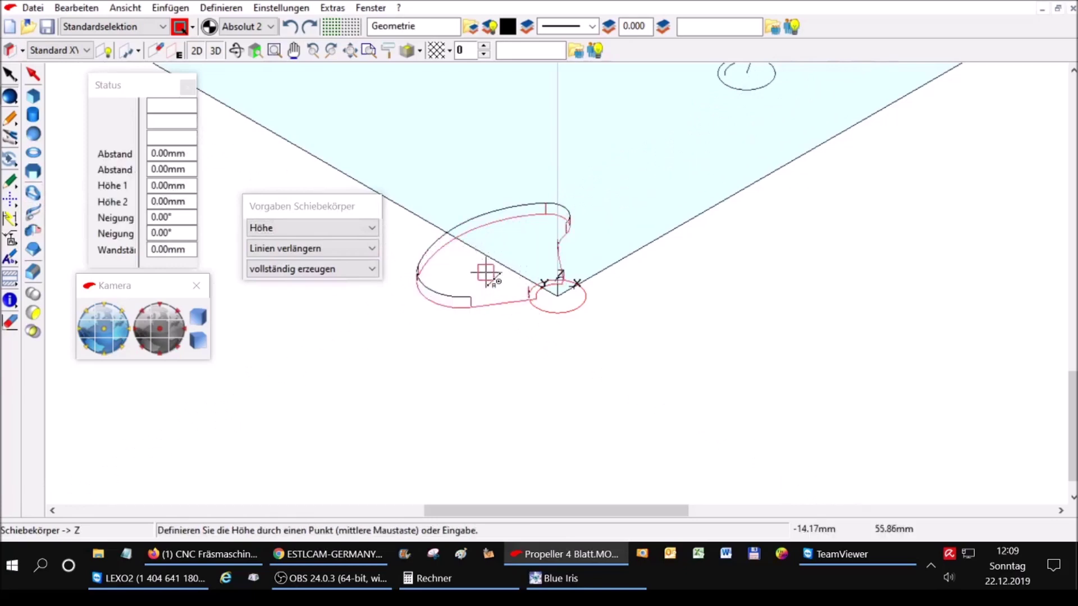
key(Tab)
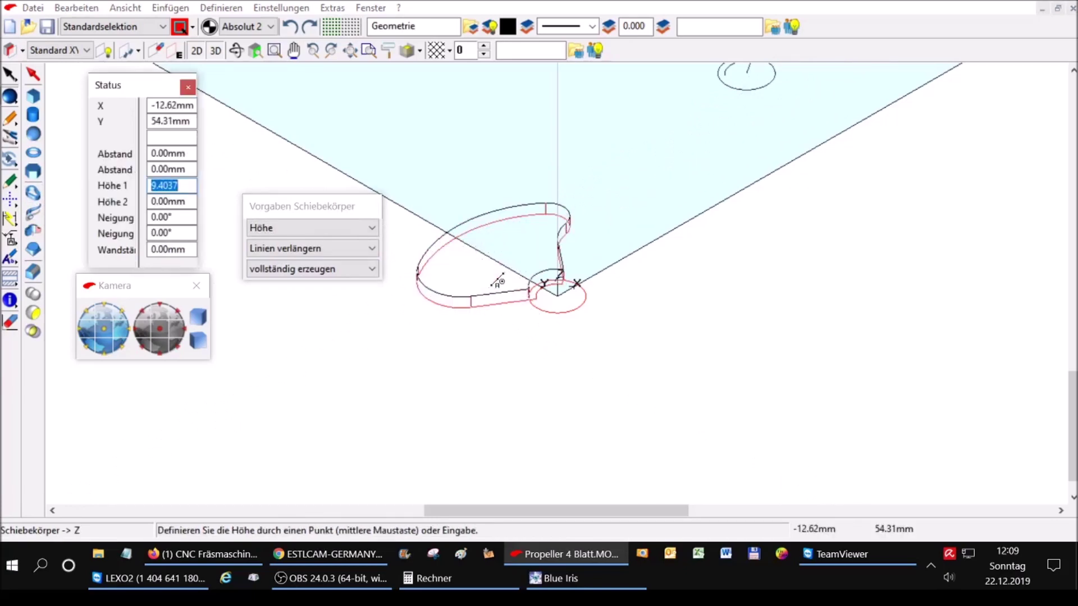
text(3)
key(Tab)
key(Tab)
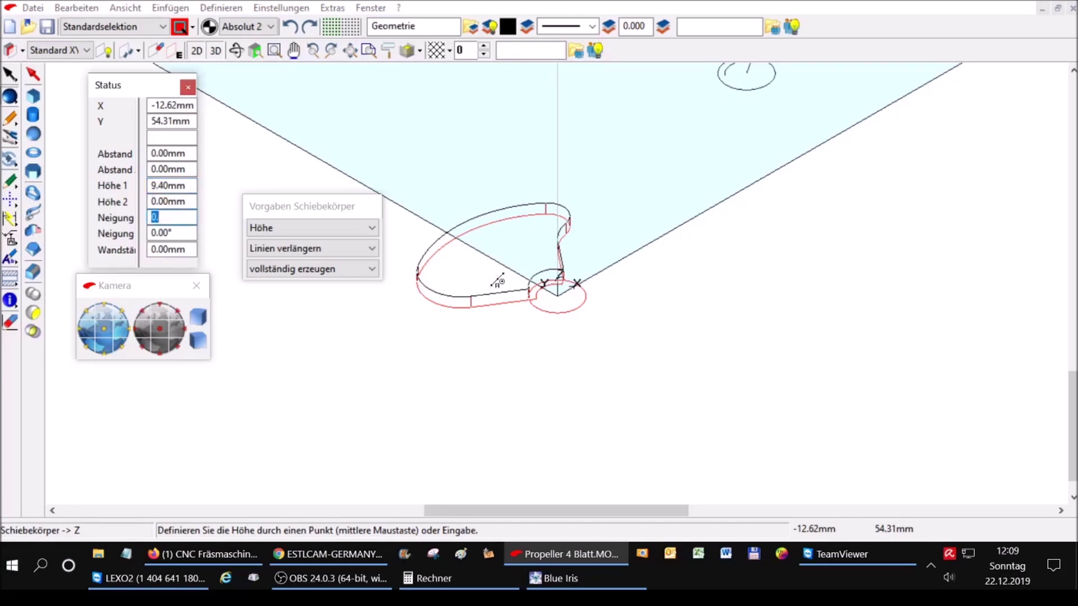
key(Tab)
key(shift+Tab)
text(70)
key(Return)
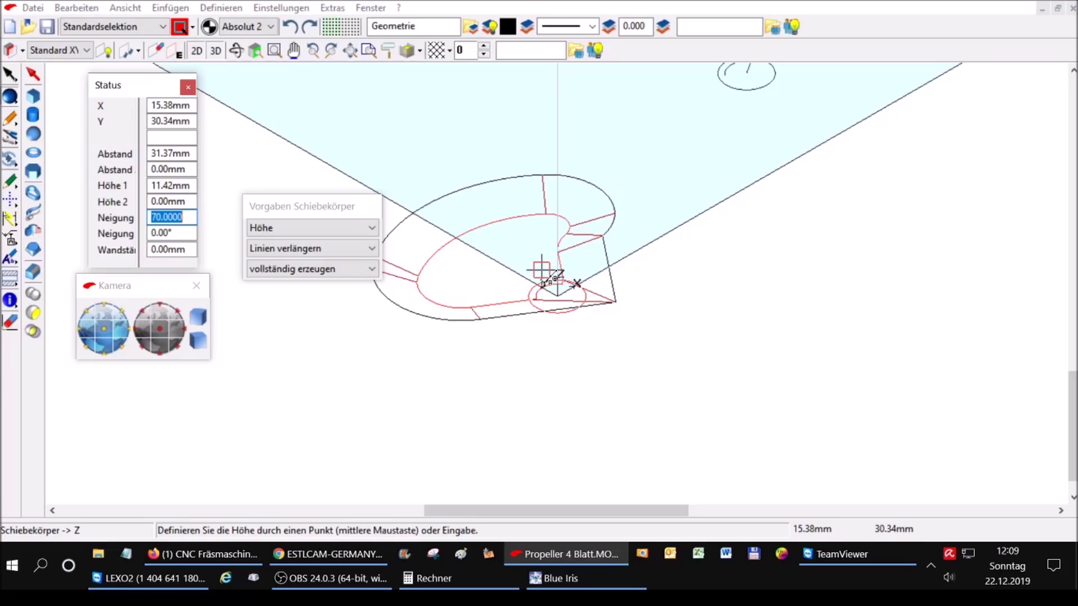
- Reset the taper to 0, try a 30° second inclination, reset it to 0, and cancel
key(BackSpace)
key(Return)
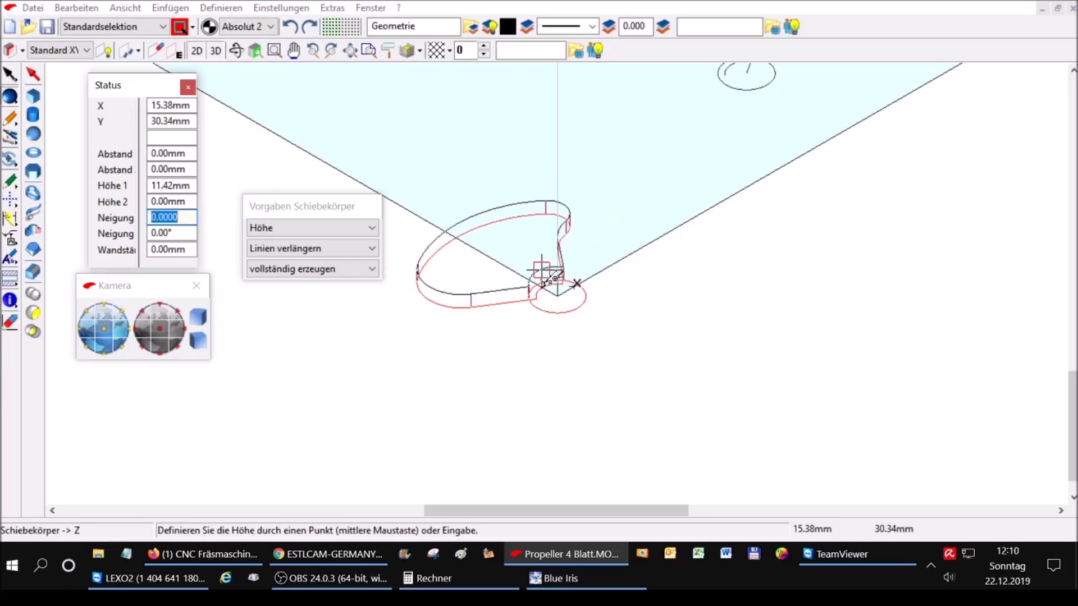
key(Return)
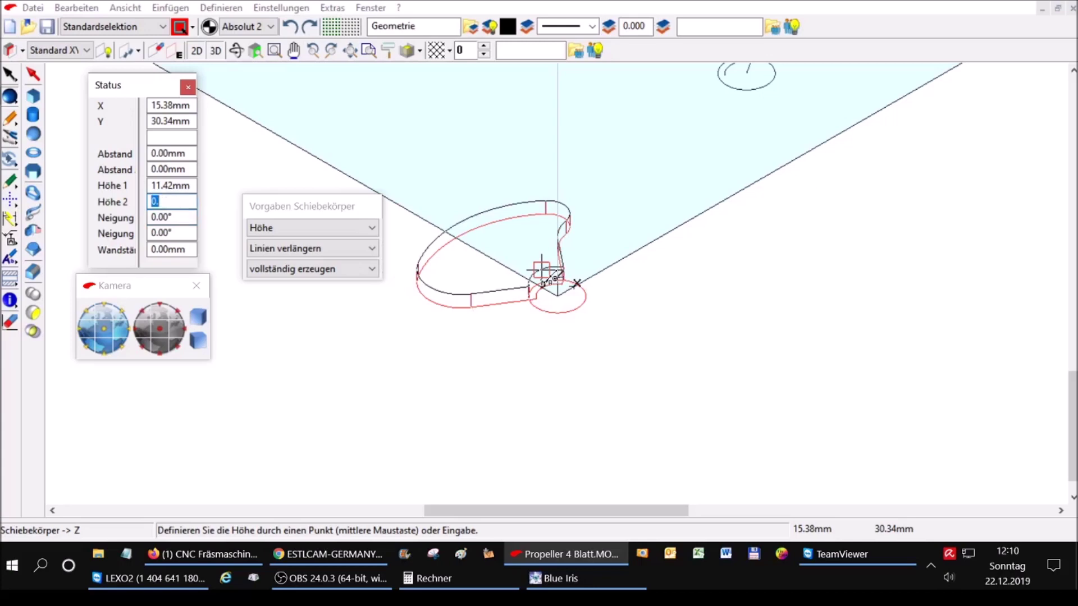
key(Return)
key(Return)
text(30)
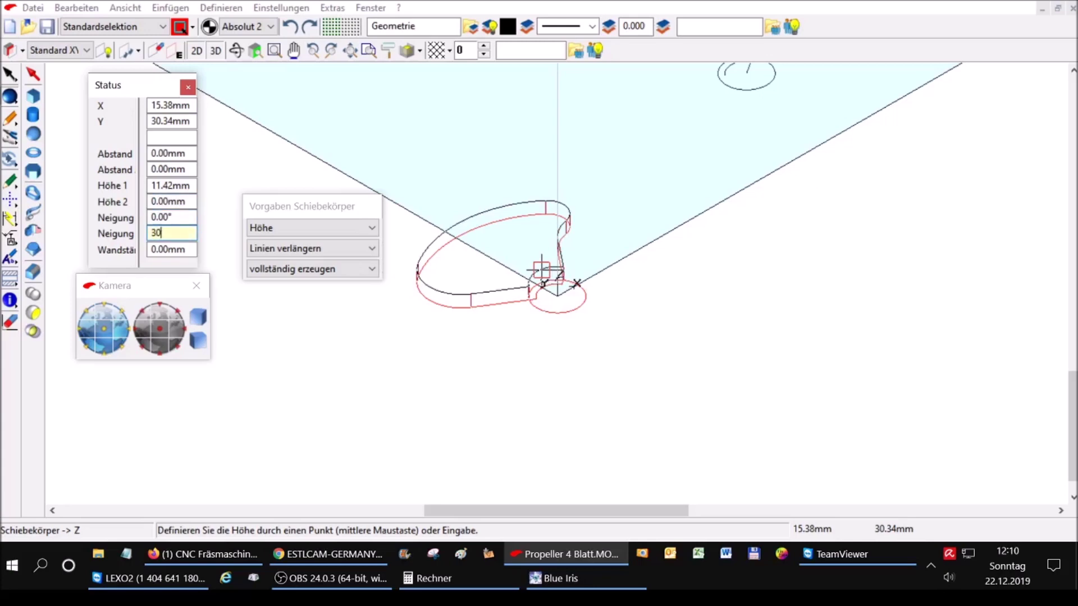
key(Return)
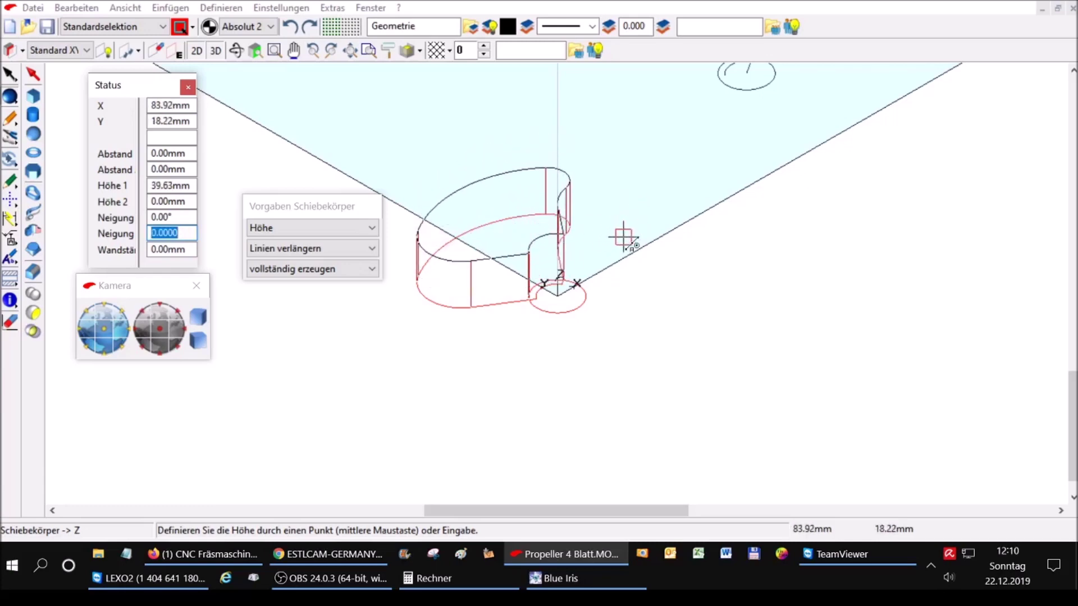
text(0.)
text(30)
key(Return)
text(0)
key(Return)
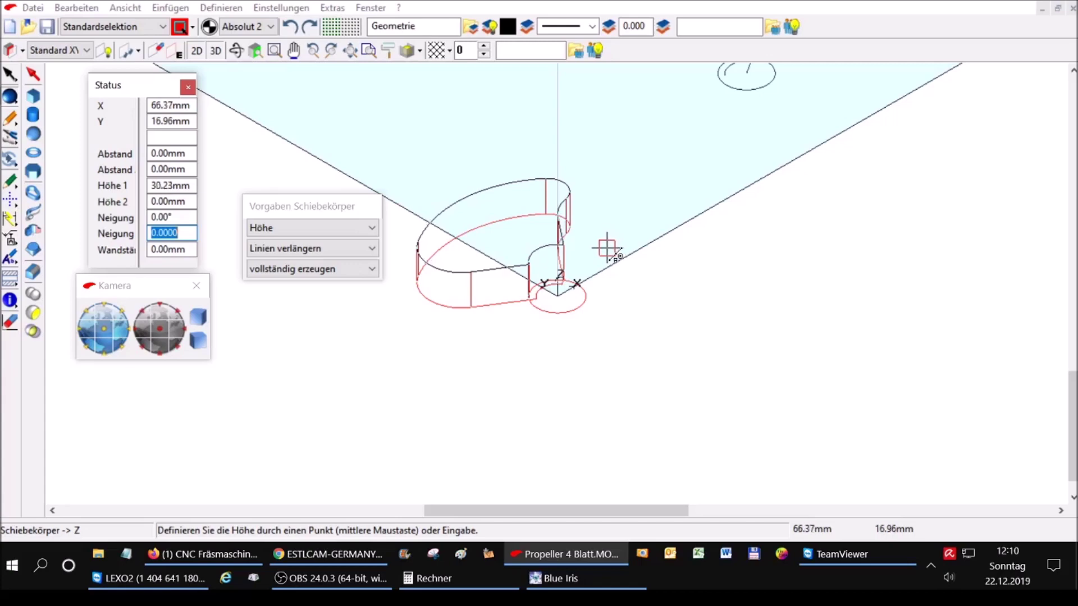
key(Escape)
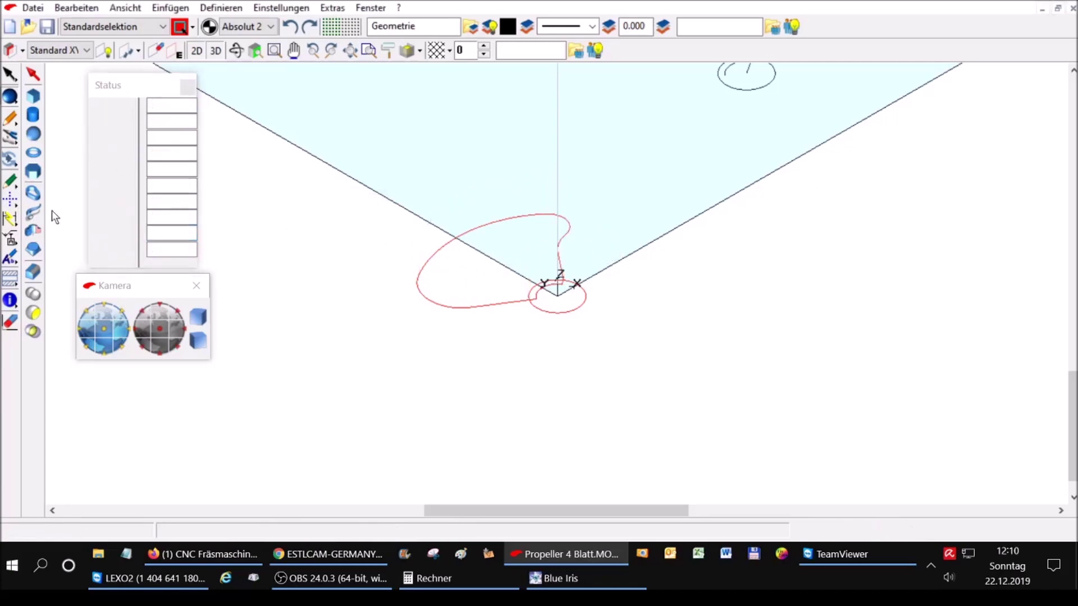
- Extrude the blade outline with a 70° inclination and dismiss the impossible-construction warning
click(33, 195)
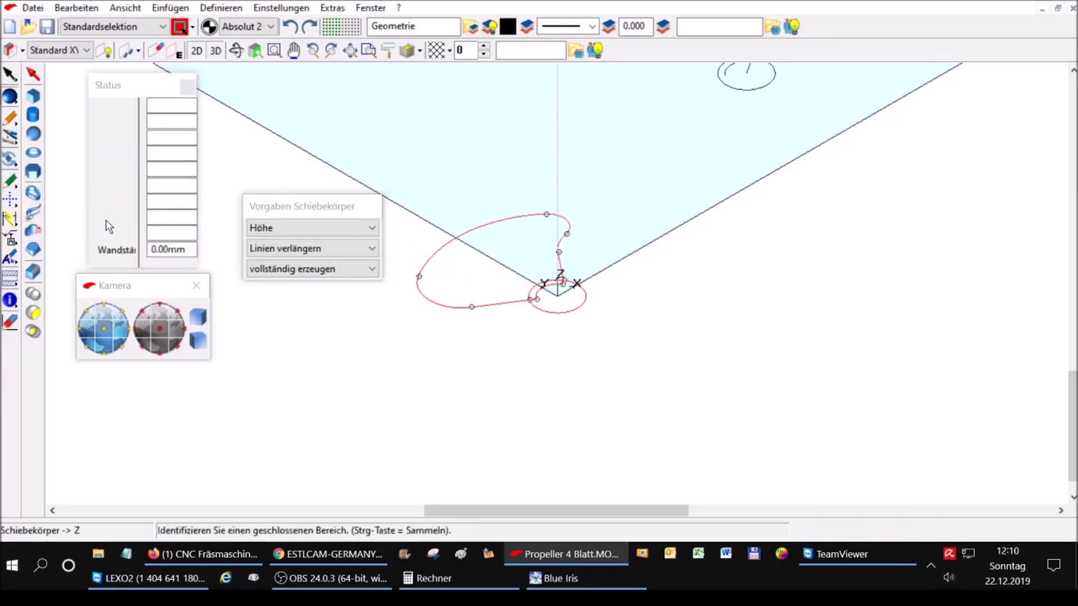
click(432, 278)
click(174, 218)
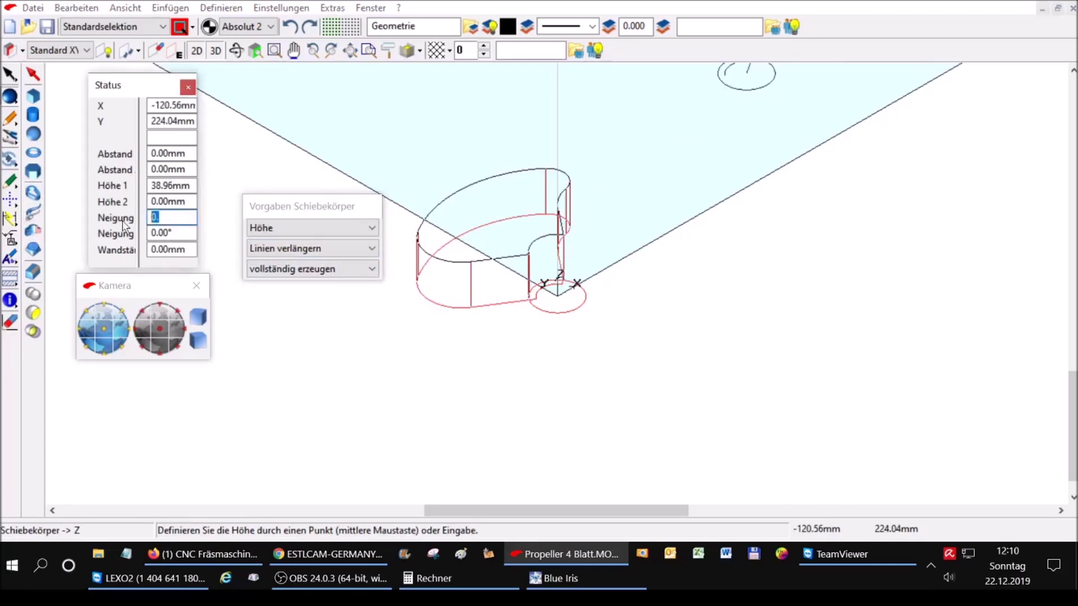
text(70)
key(Return)
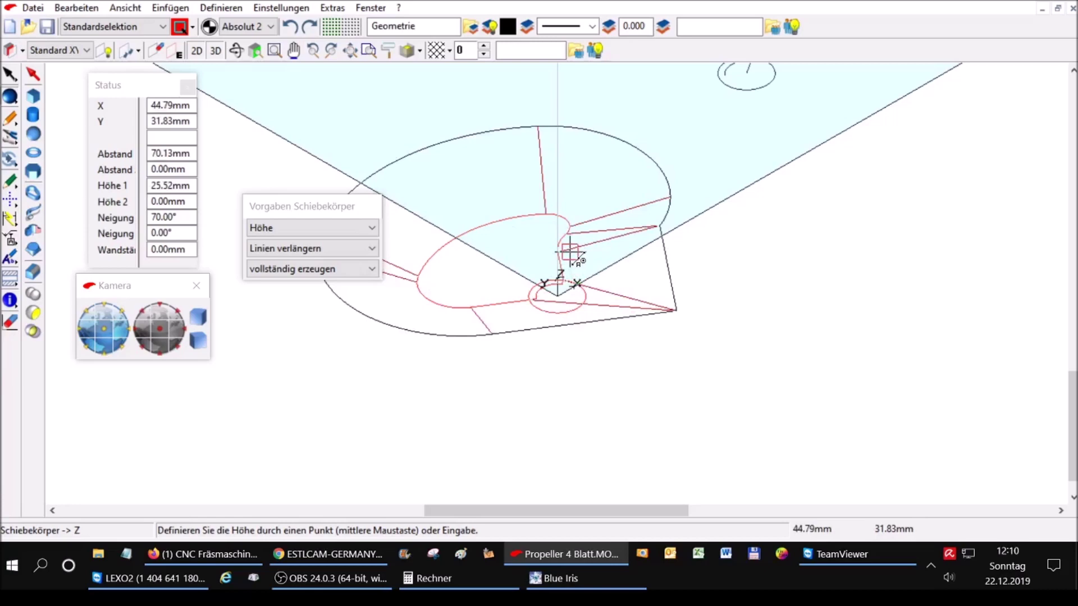
key(Tab)
key(shift+Tab)
key(shift+Tab)
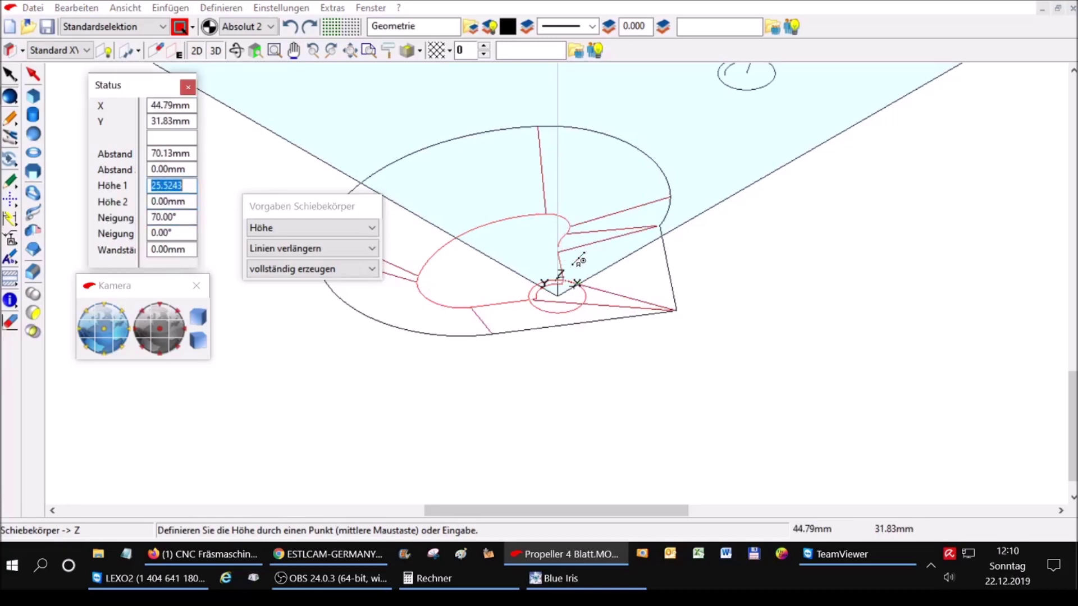
key(Return)
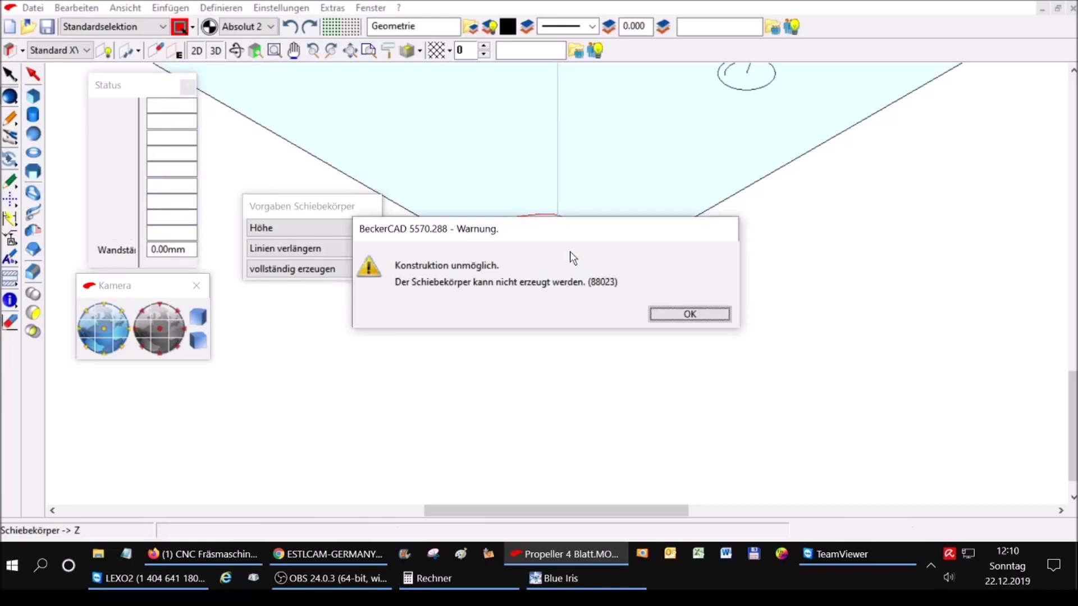
click(705, 319)
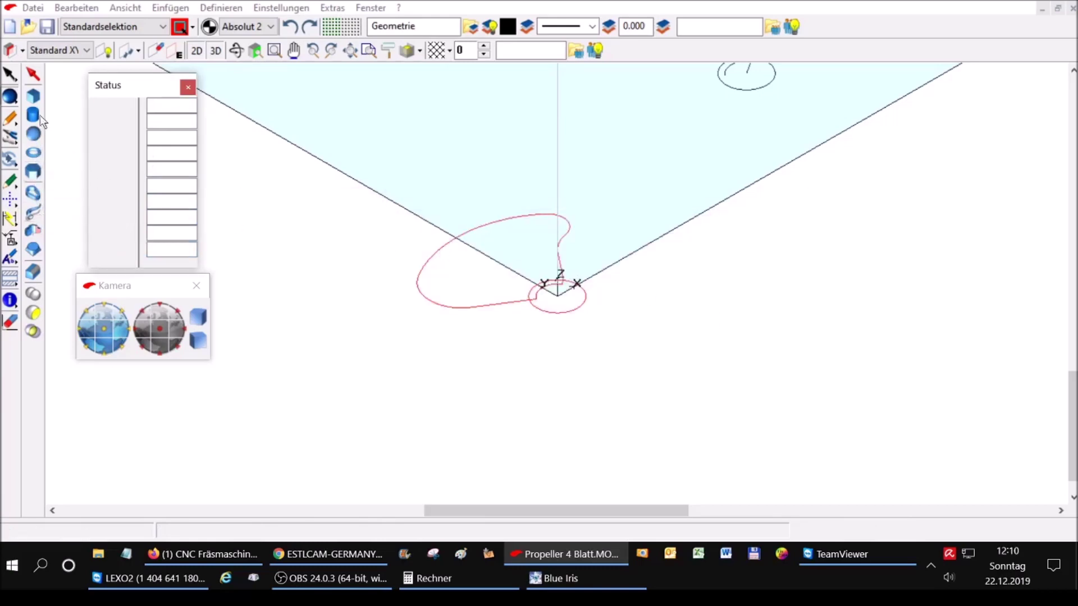
- Extrude the blade outline 3 mm along Z into a flat grey solid and zoom in
click(35, 198)
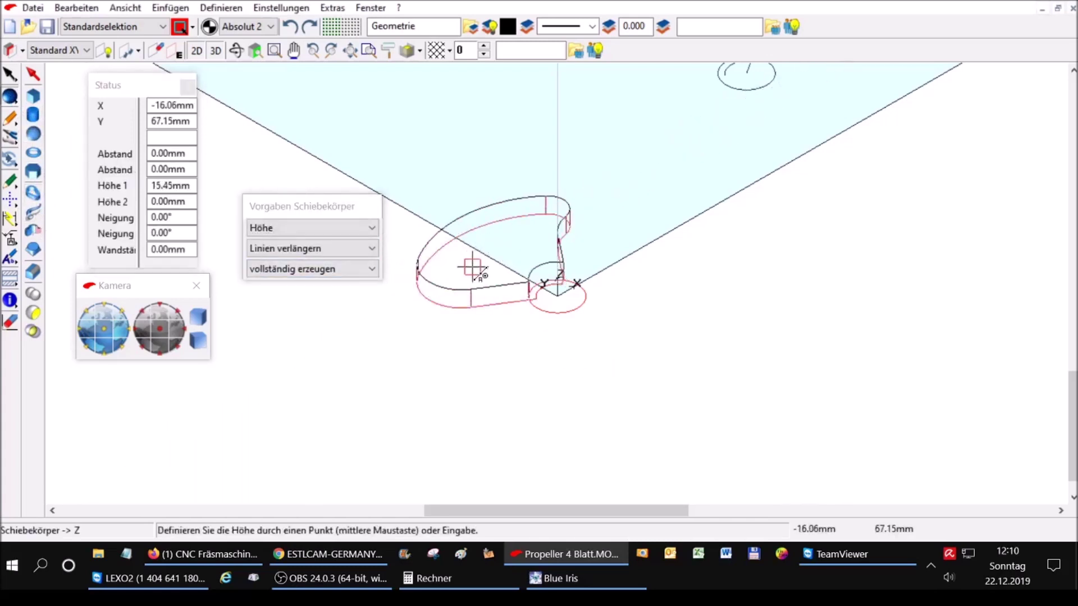
key(Tab)
key(shift+Tab)
key(shift+Tab)
key(shift+Tab)
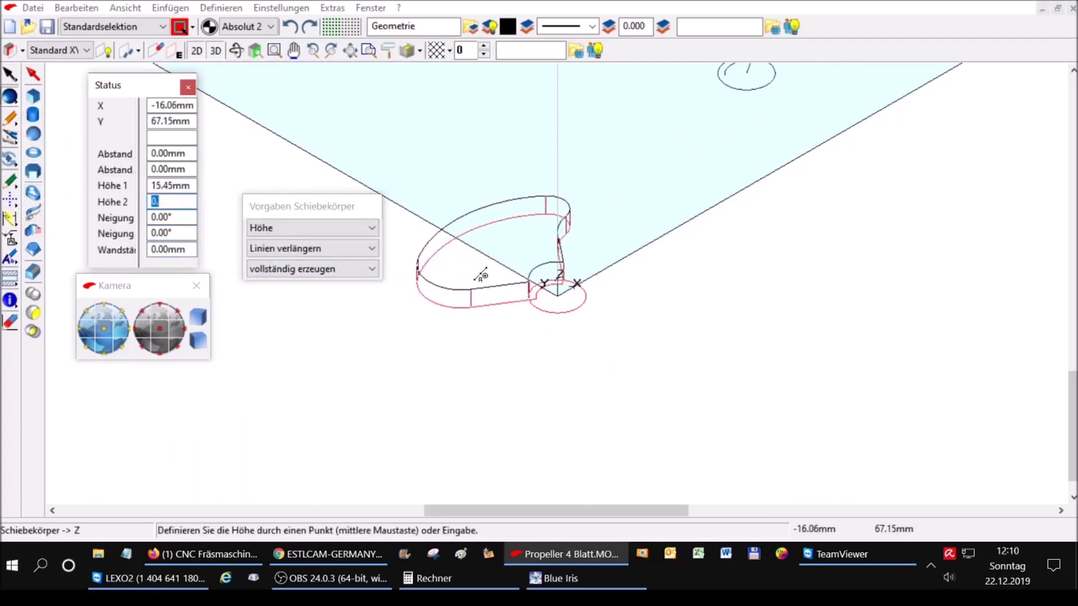
key(shift+Tab)
text(3)
key(Return)
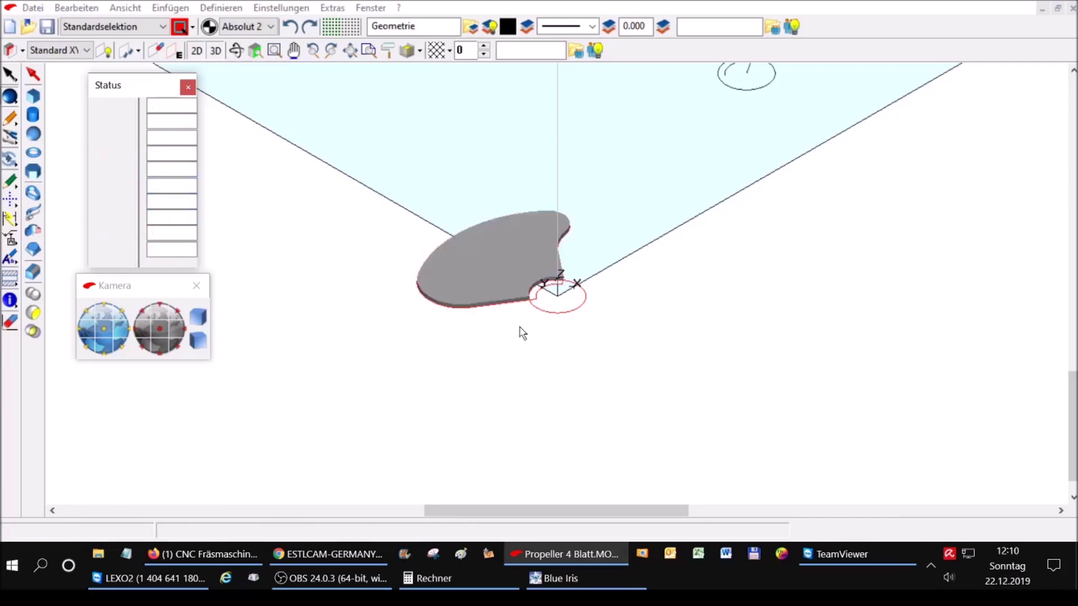
scroll(524, 345, up, 2)
scroll(524, 345, up, 1)
scroll(525, 344, up, 2)
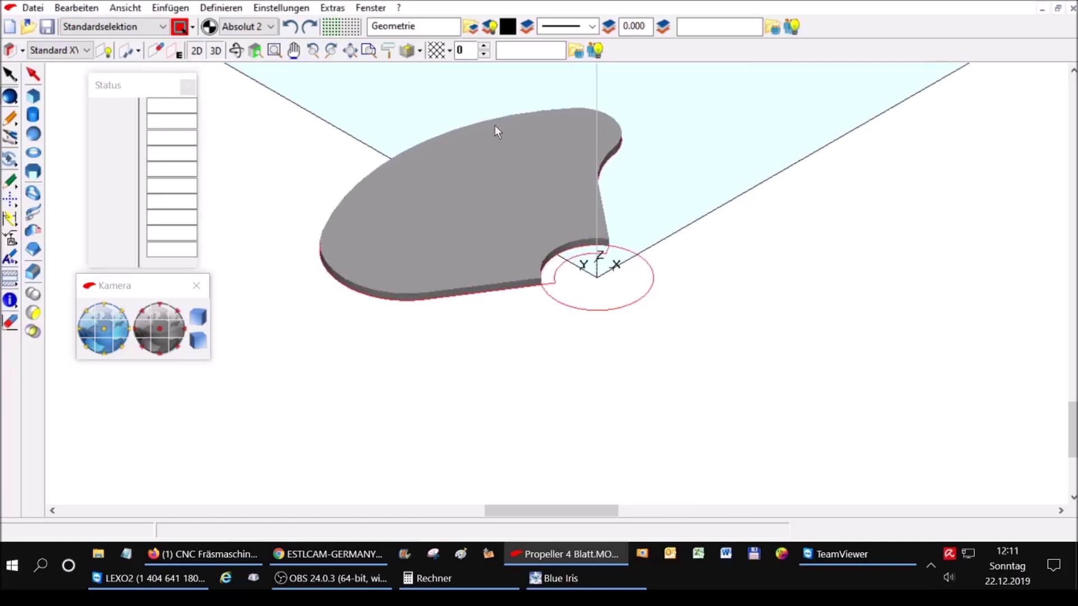
scroll(495, 127, up, 2)
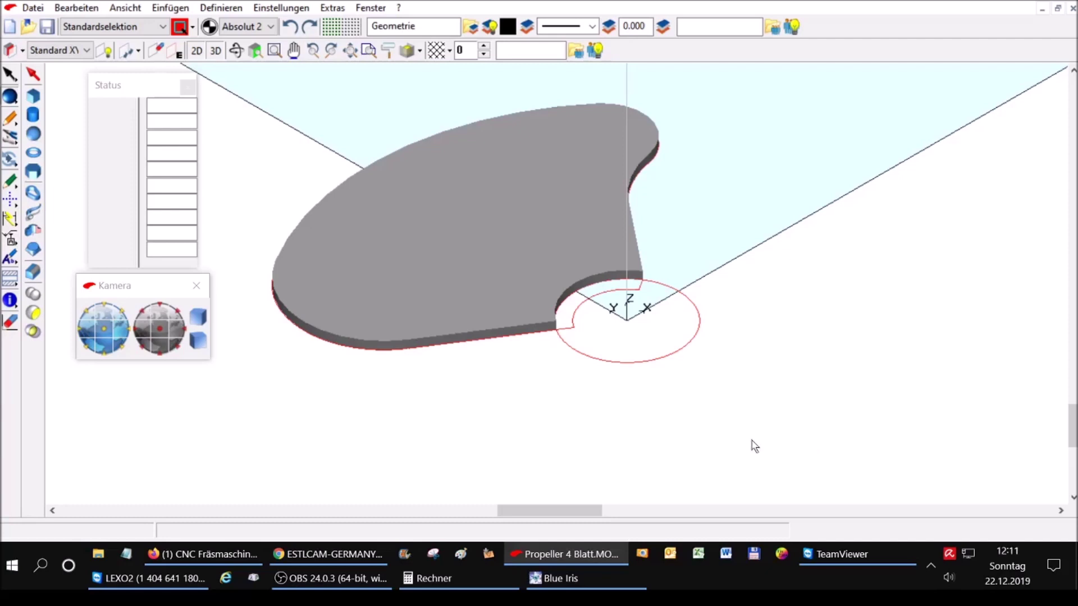
click(33, 71)
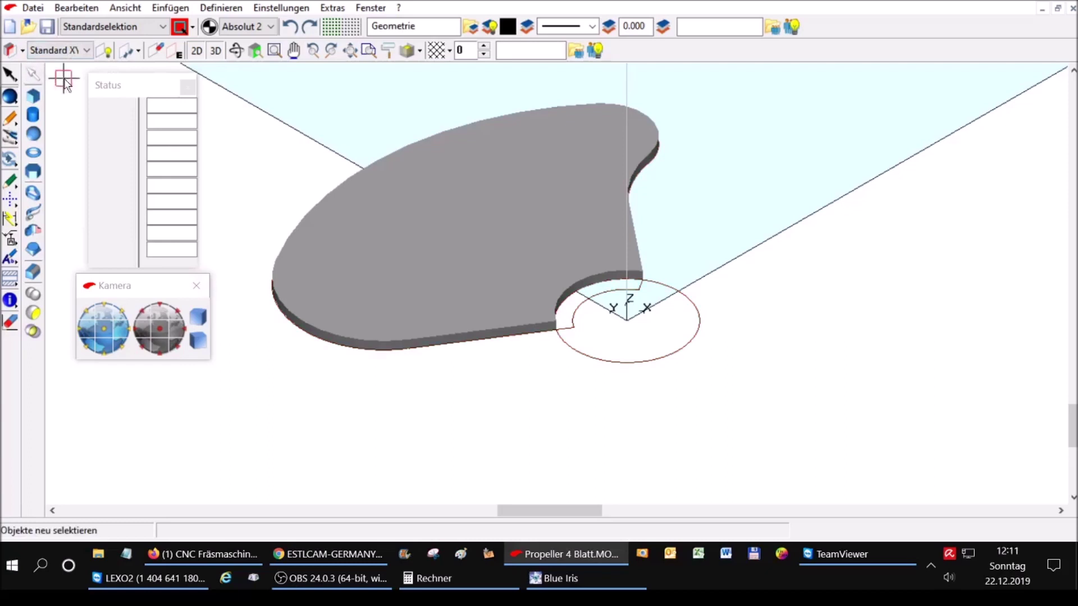
- Select the blade solid, switch to the XZ view, and start Drehen on it
click(431, 297)
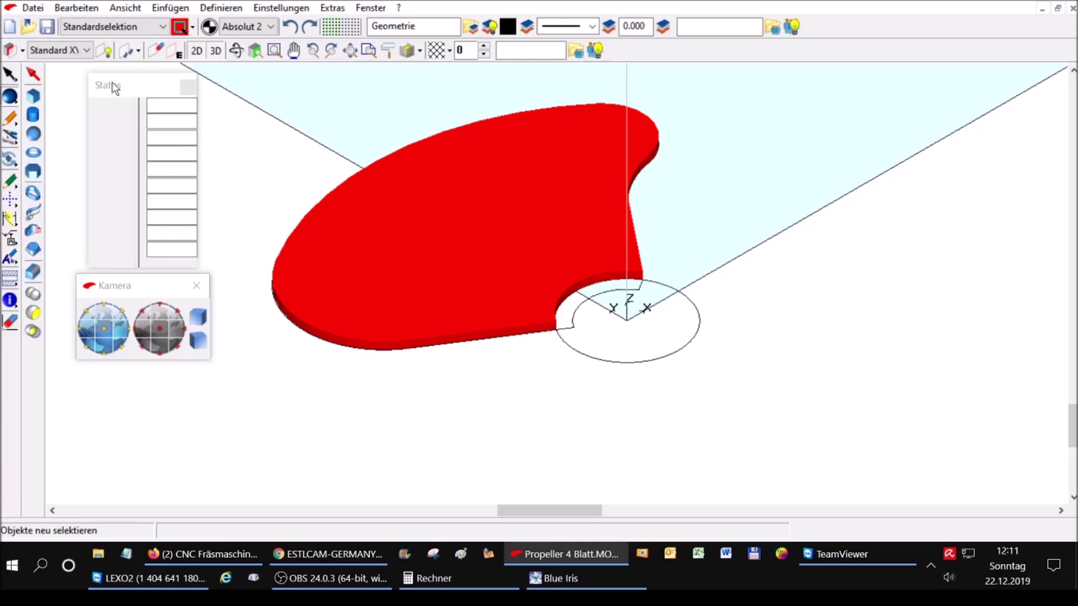
click(87, 50)
click(71, 77)
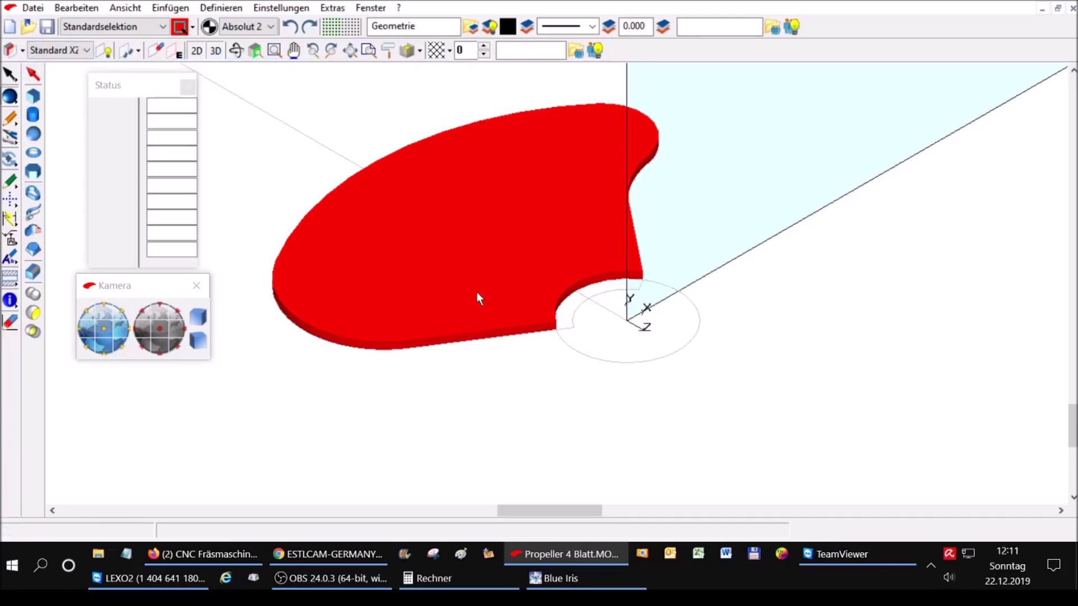
click(10, 160)
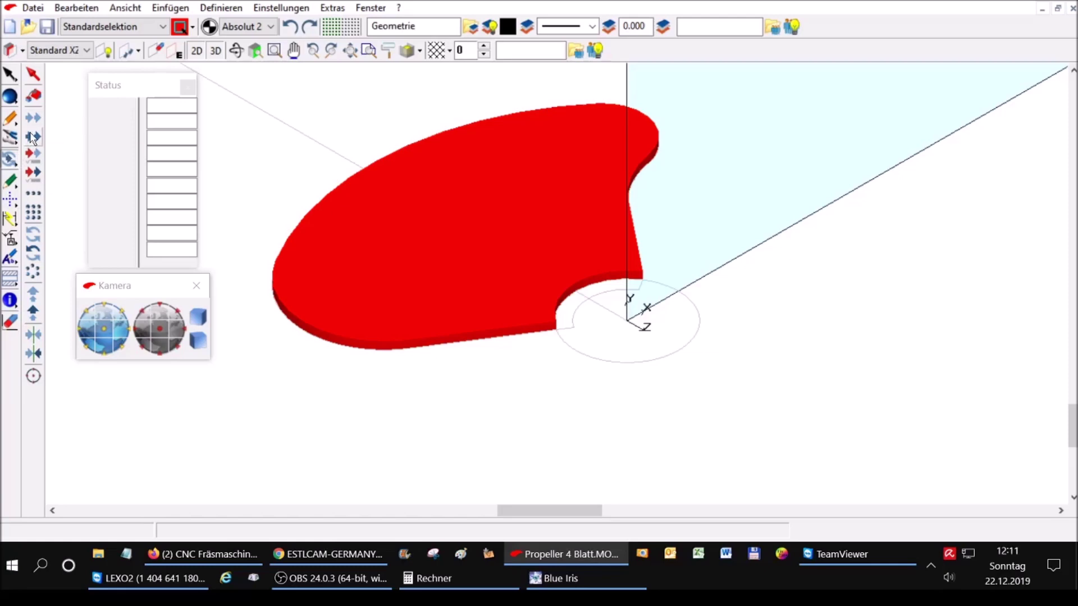
click(29, 230)
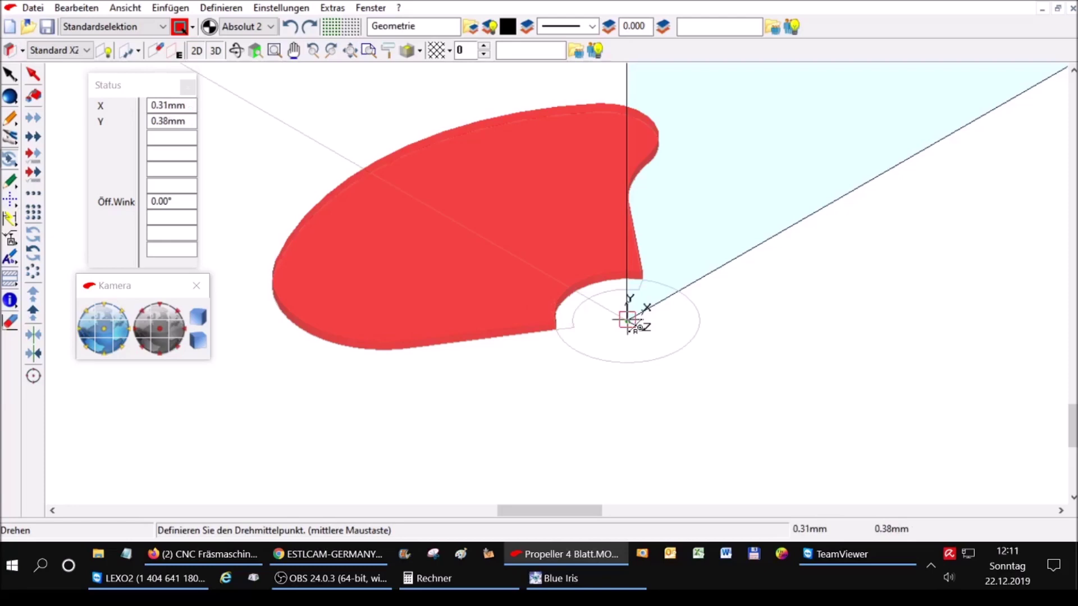
- Rotate the blade solid 28° about an axis through centre 0,0 to give it pitch
click(628, 321)
key(shift+Tab)
key(shift+Tab)
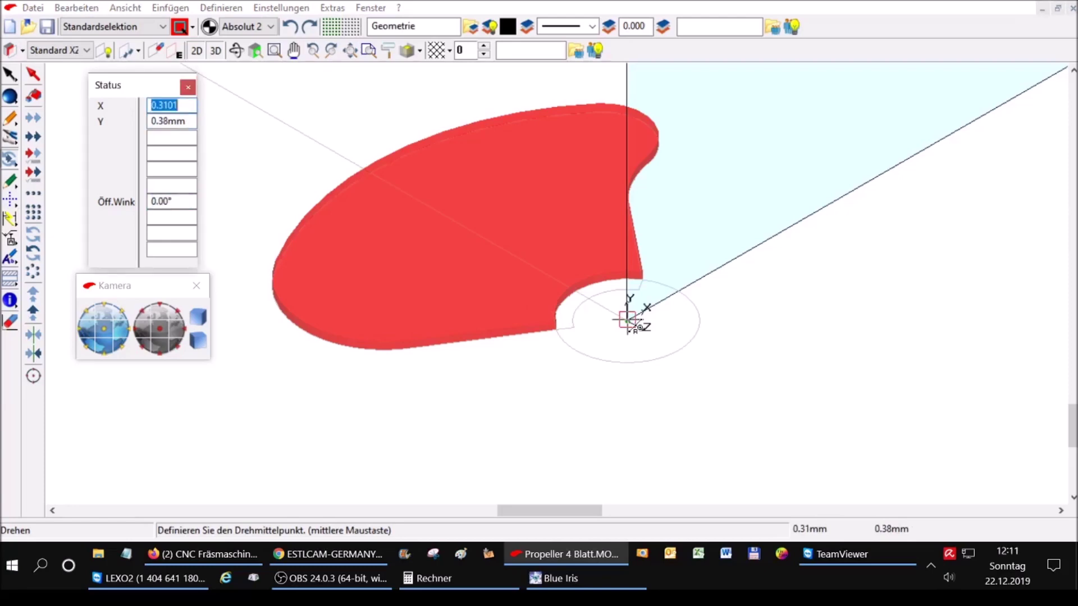
text(0)
key(Return)
key(Return)
text(0)
key(Return)
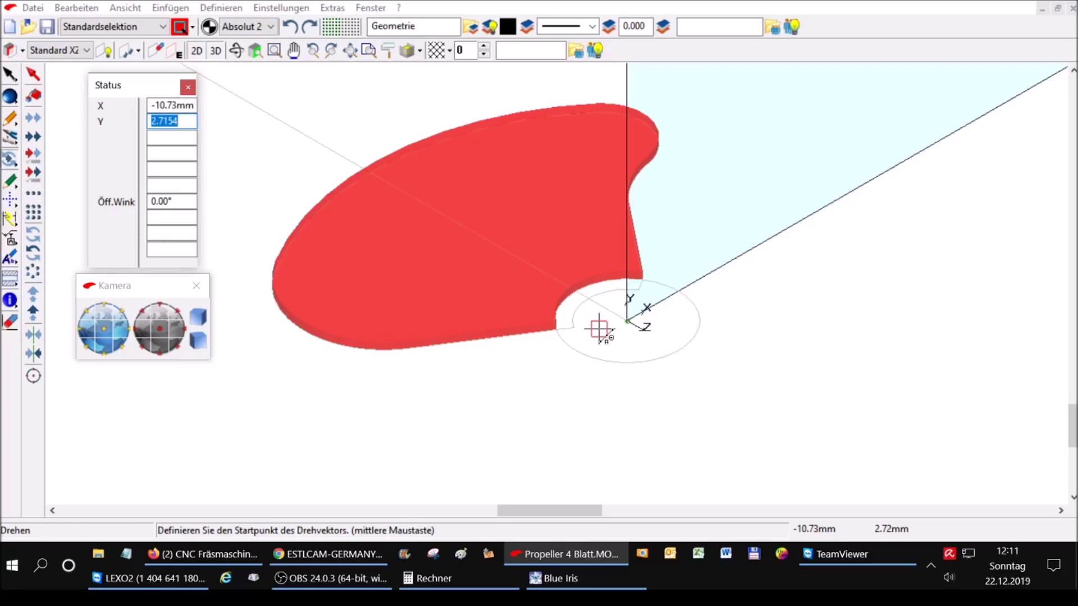
click(688, 252)
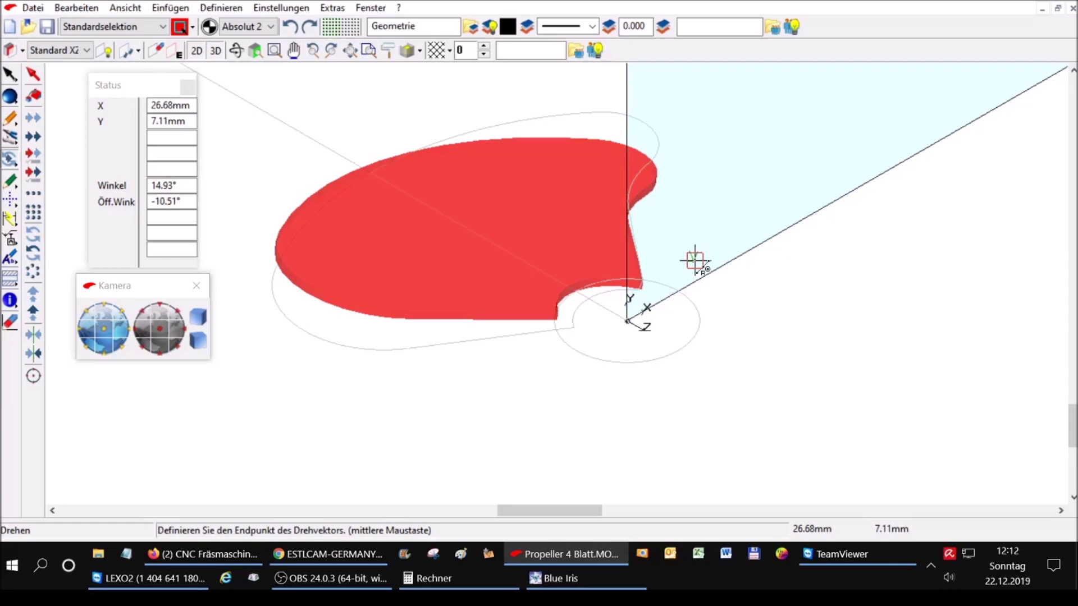
key(Tab)
key(Tab)
key(Tab)
key(shift+Tab)
text(28)
key(Return)
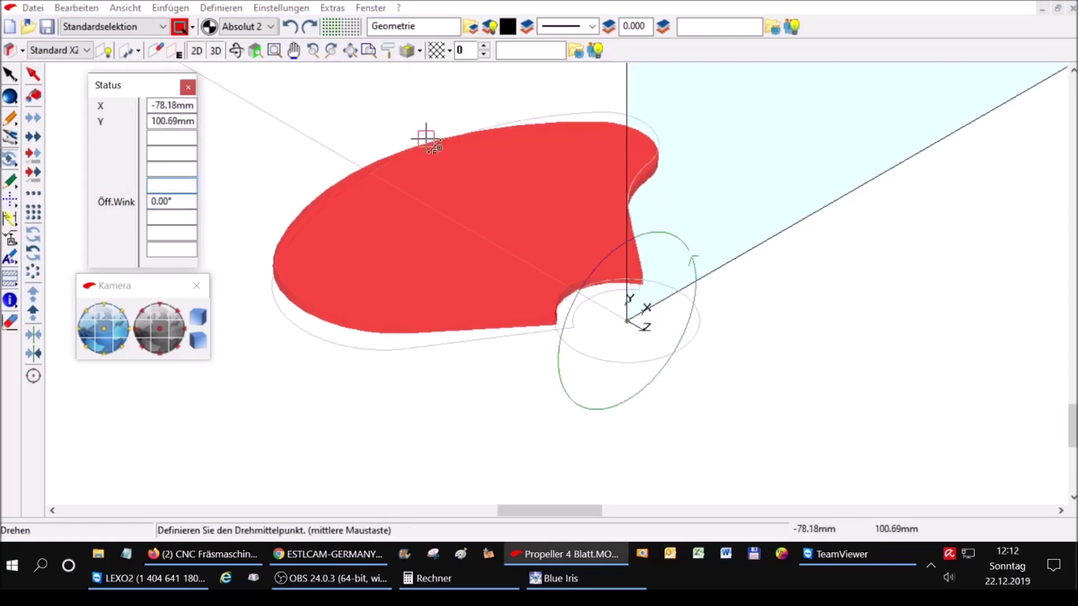
- Orbit the view to see the red blade edge-on, then restore the earlier perspective view
click(236, 51)
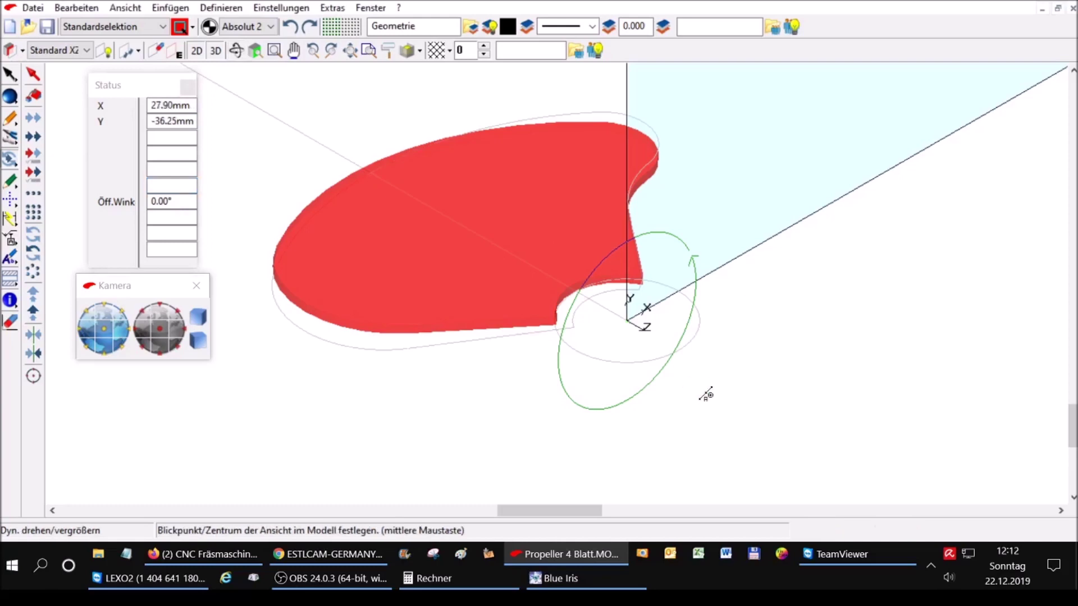
click(704, 392)
click(622, 269)
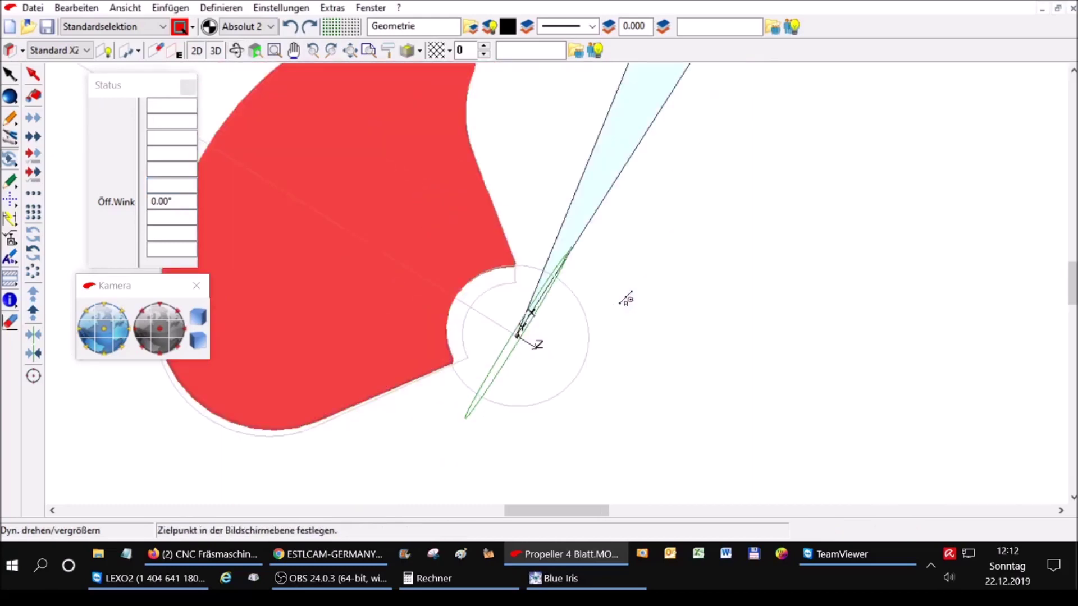
click(575, 262)
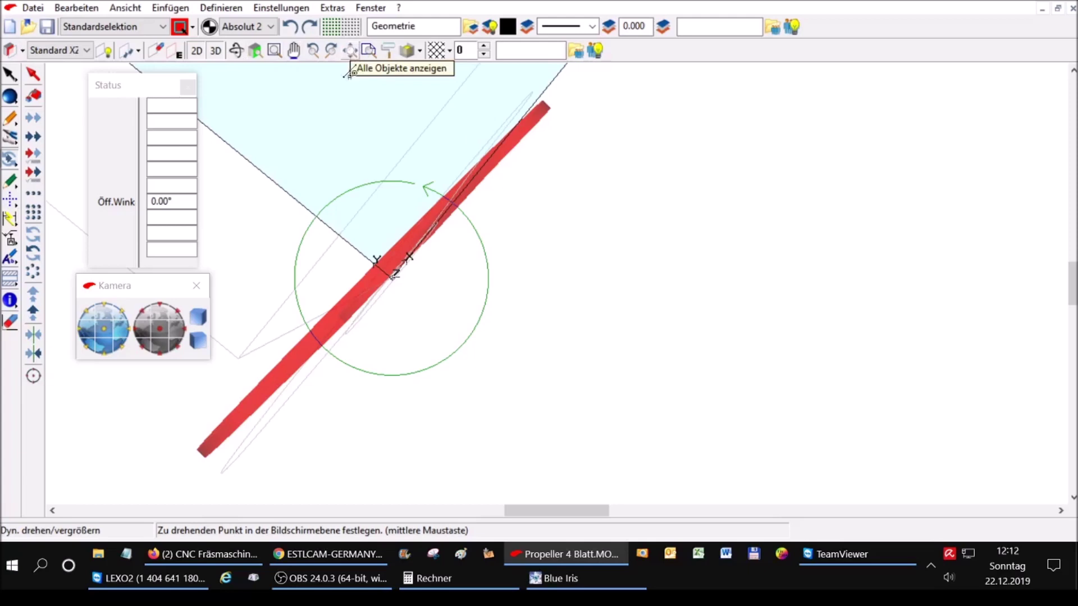
click(115, 325)
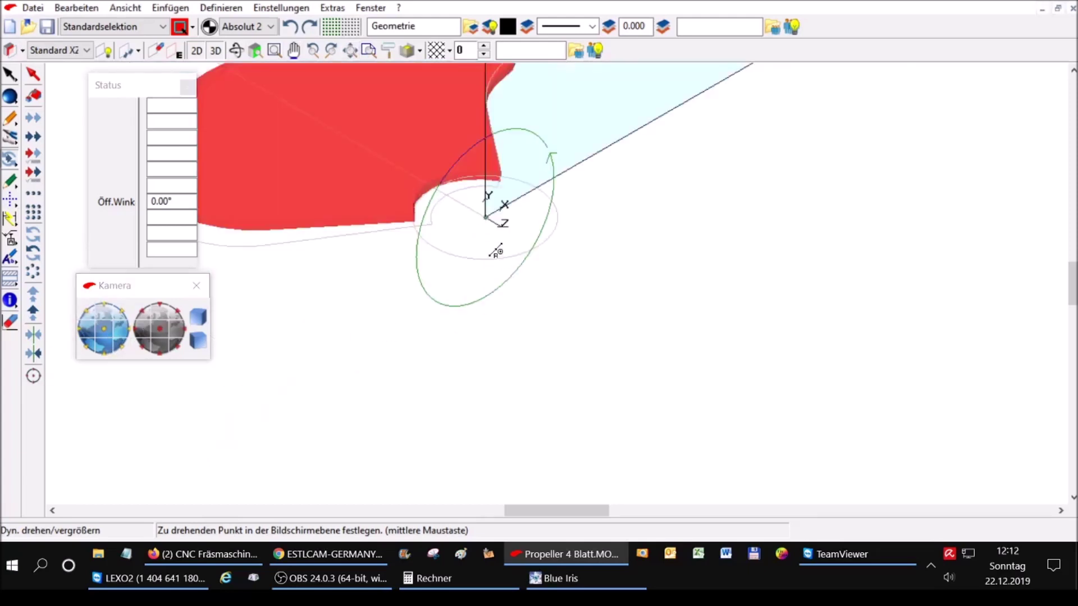
click(290, 27)
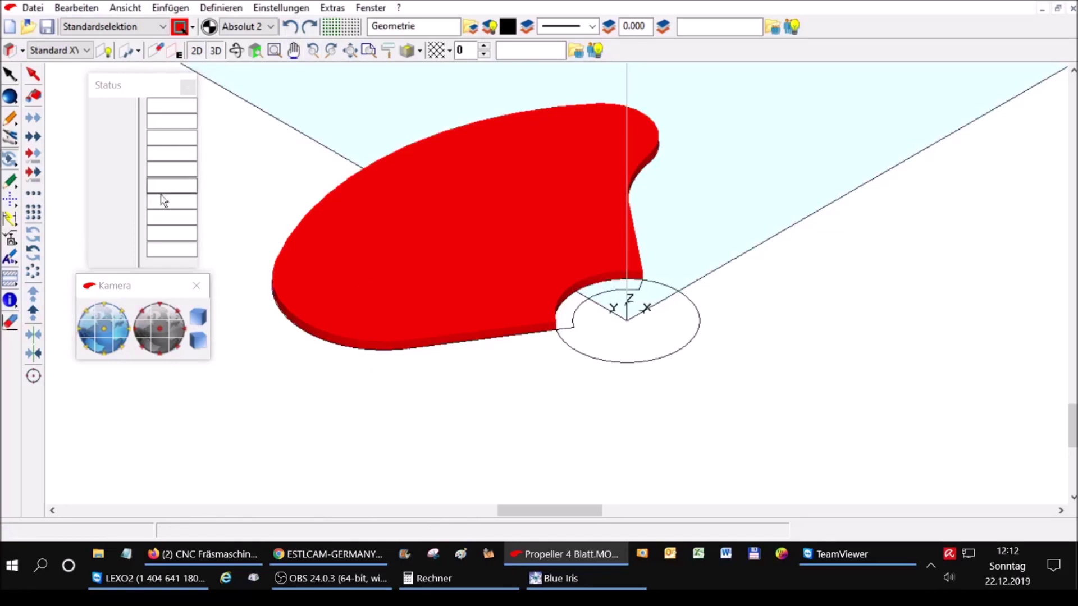
- Start rotating the blade about the hub origin, then switch the working plane to XZ
click(34, 234)
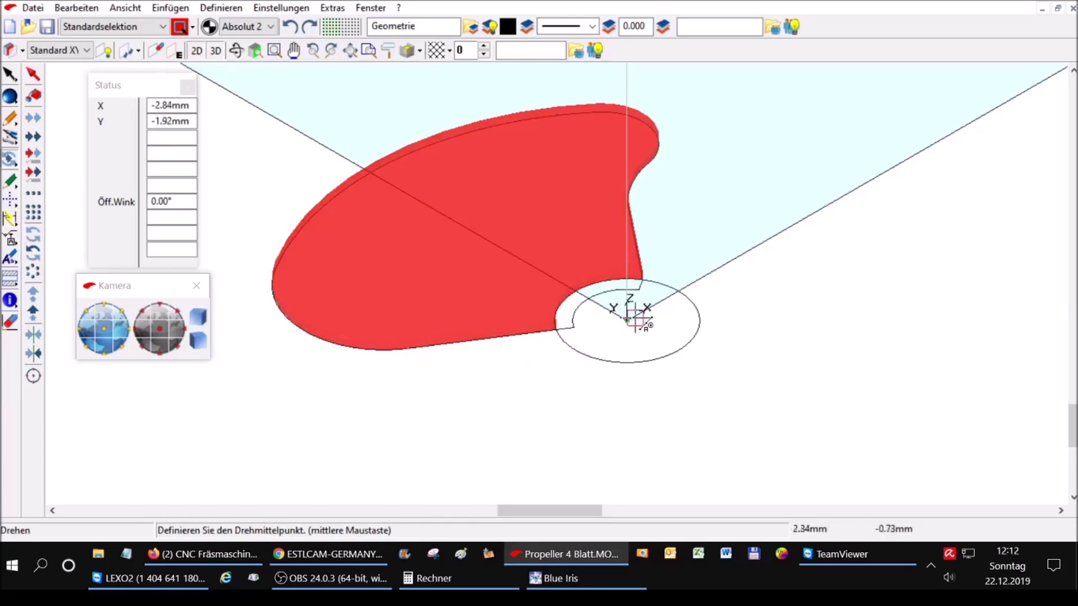
click(627, 323)
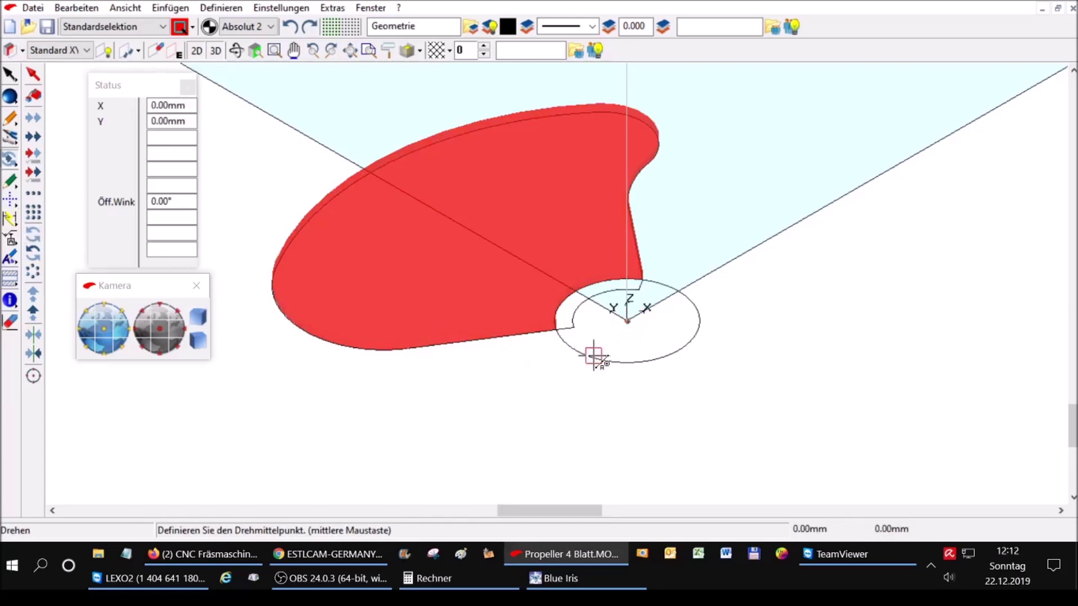
middle_click(594, 356)
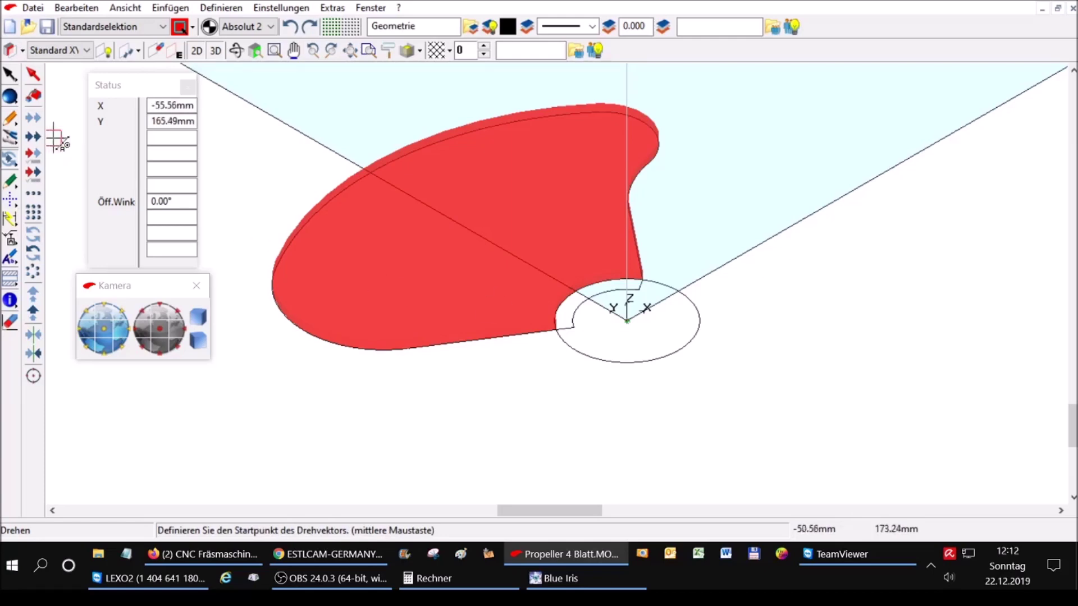
click(87, 52)
click(54, 79)
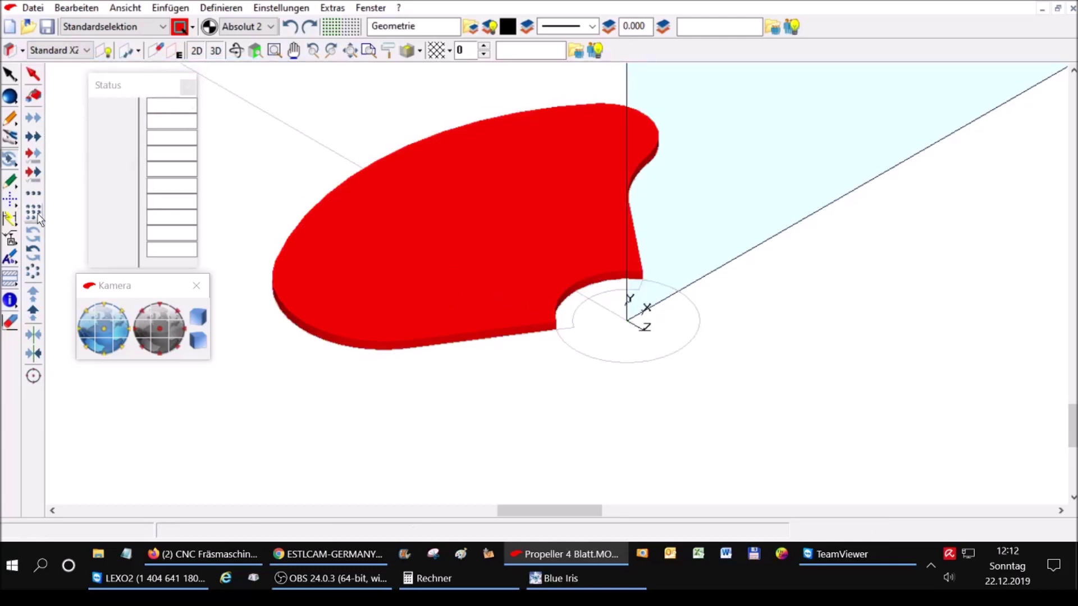
- Rotate the blade by -20° about centre 0,0, with the axis starting on the hub
click(36, 235)
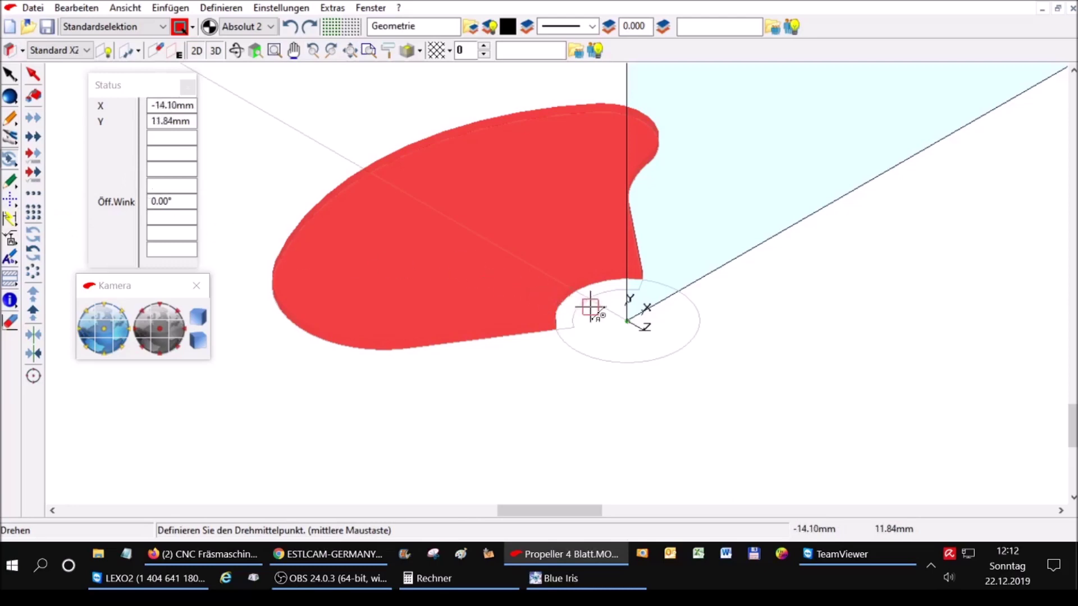
key(Tab)
key(Tab)
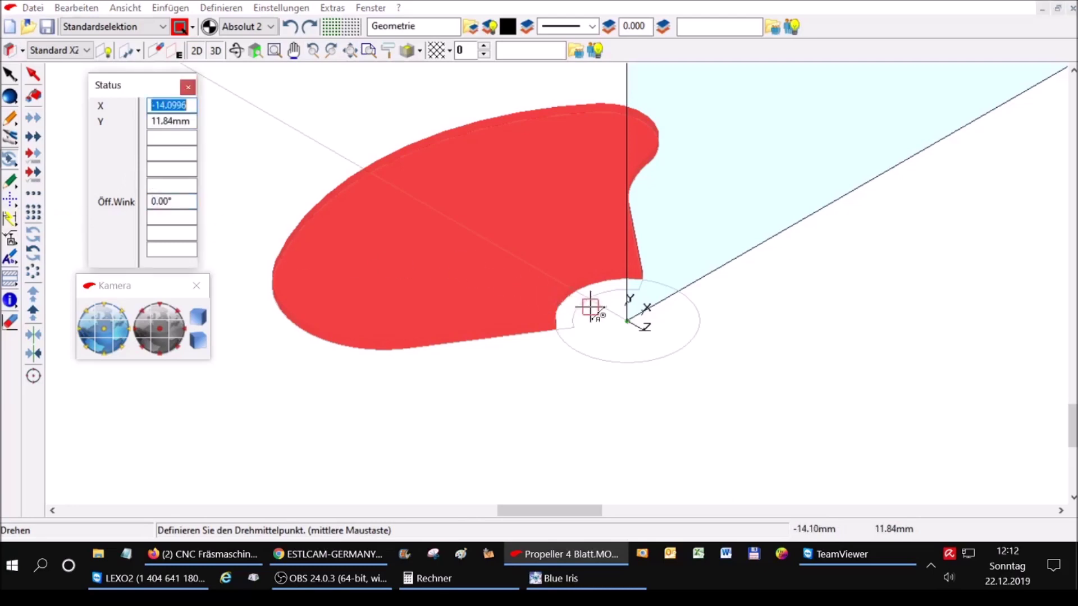
text(0)
key(Return)
key(Tab)
text(0)
key(Return)
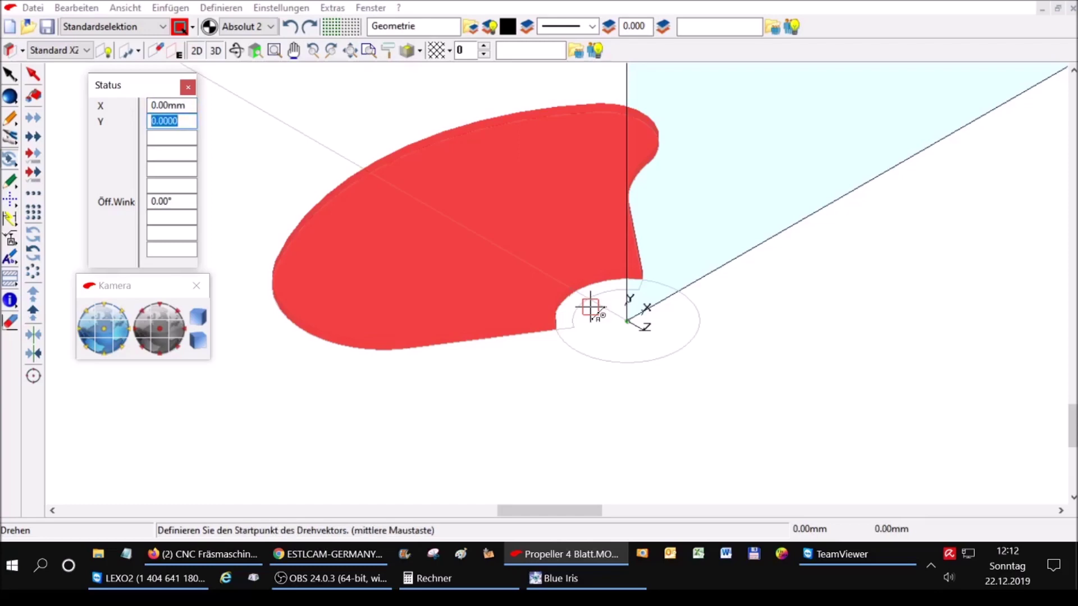
click(702, 245)
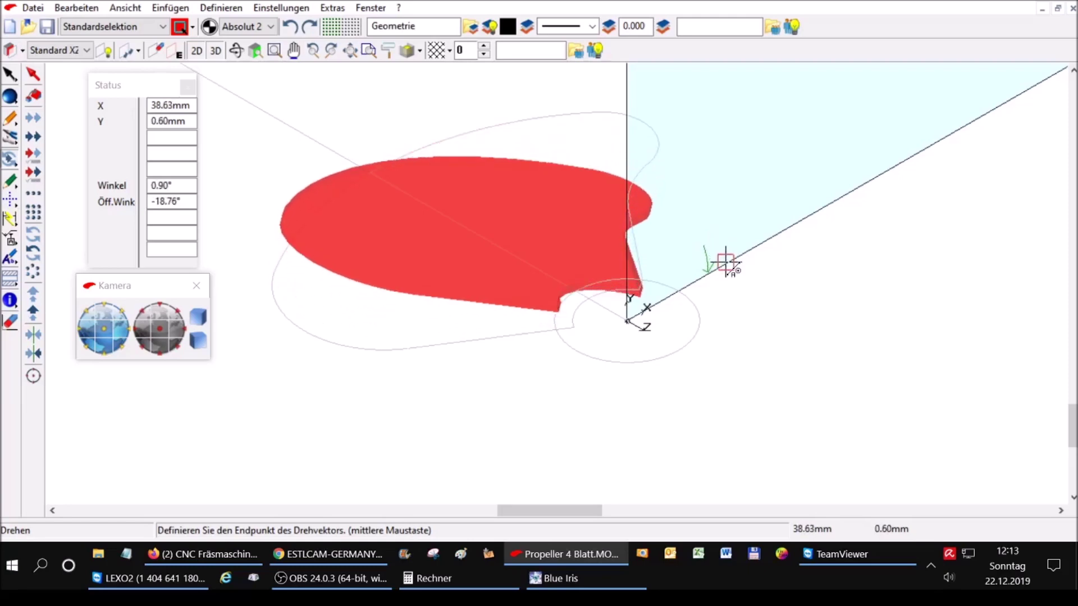
key(Tab)
key(Tab)
key(Tab)
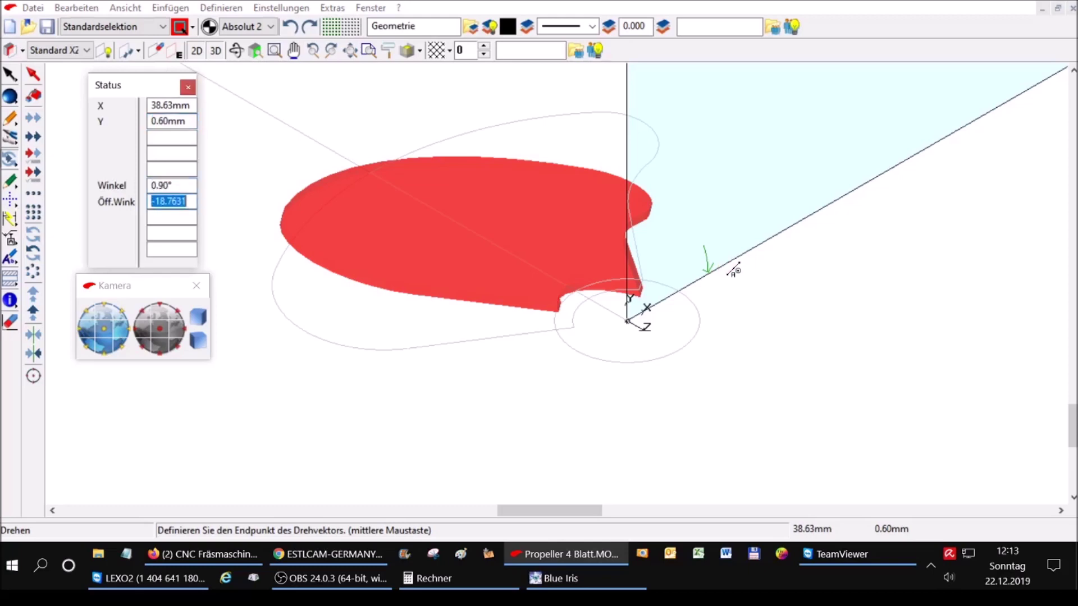
text(-20)
key(Return)
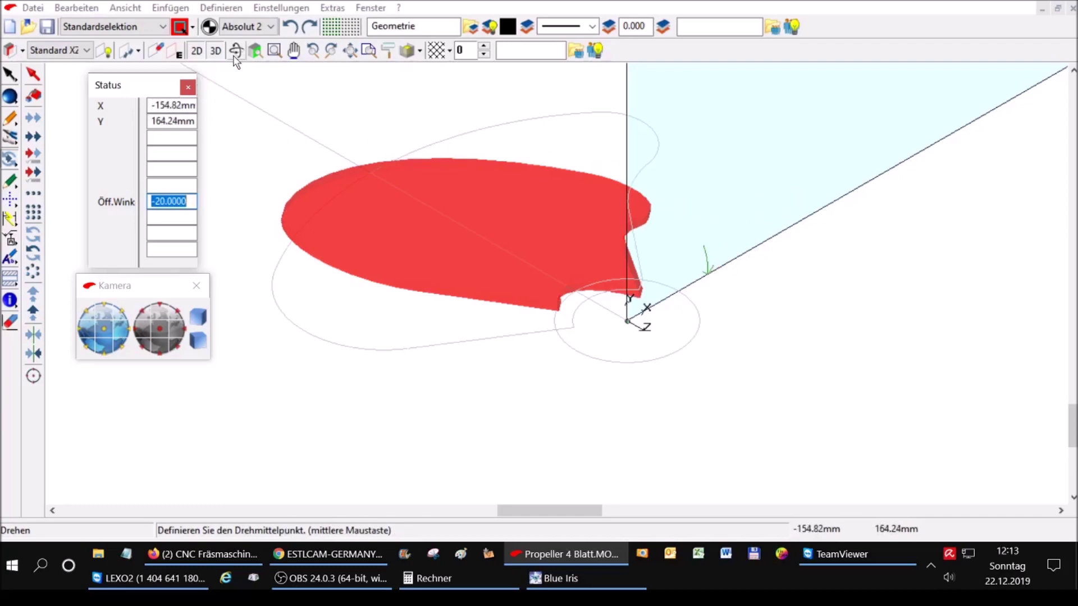
- End the rotation and orbit the view to inspect the -20° pitched blade and the hub
right_click(427, 158)
click(681, 352)
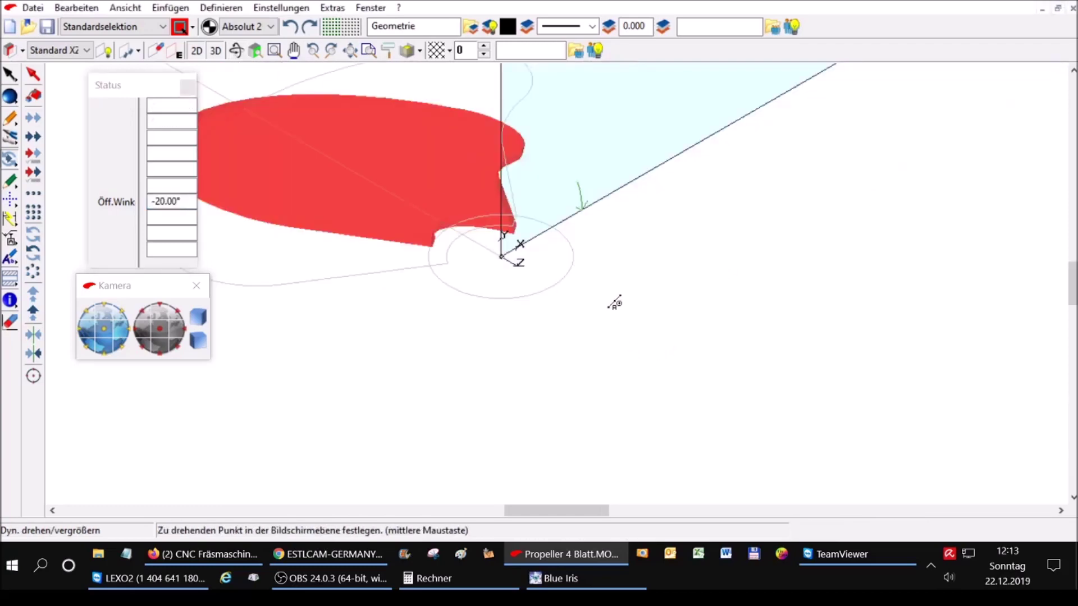
click(615, 304)
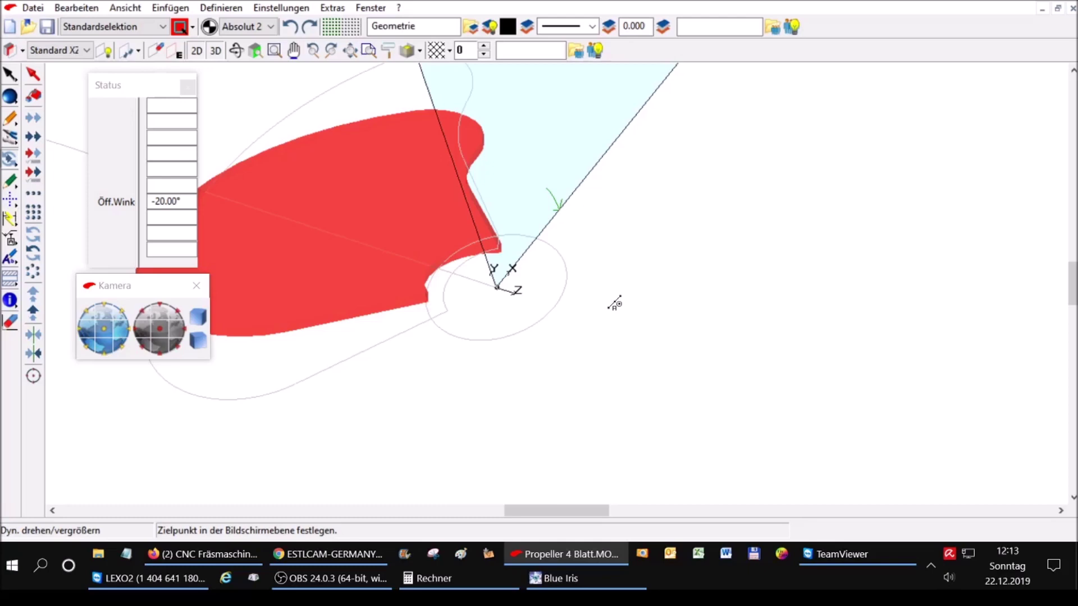
click(614, 304)
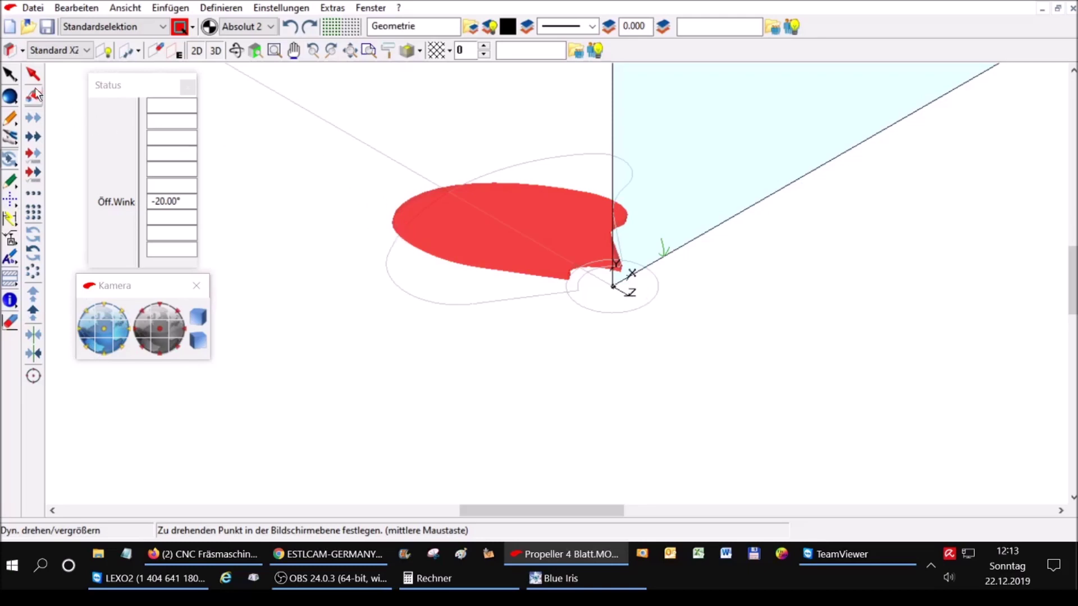
- Switch back to the XY working plane and begin a rotated copy of the blade
click(85, 53)
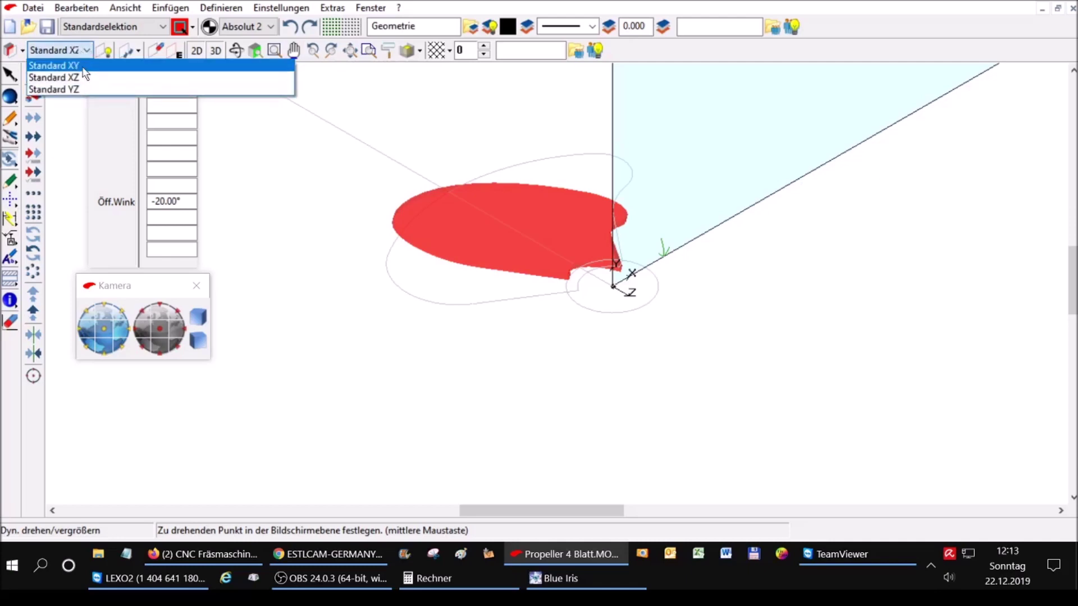
click(83, 67)
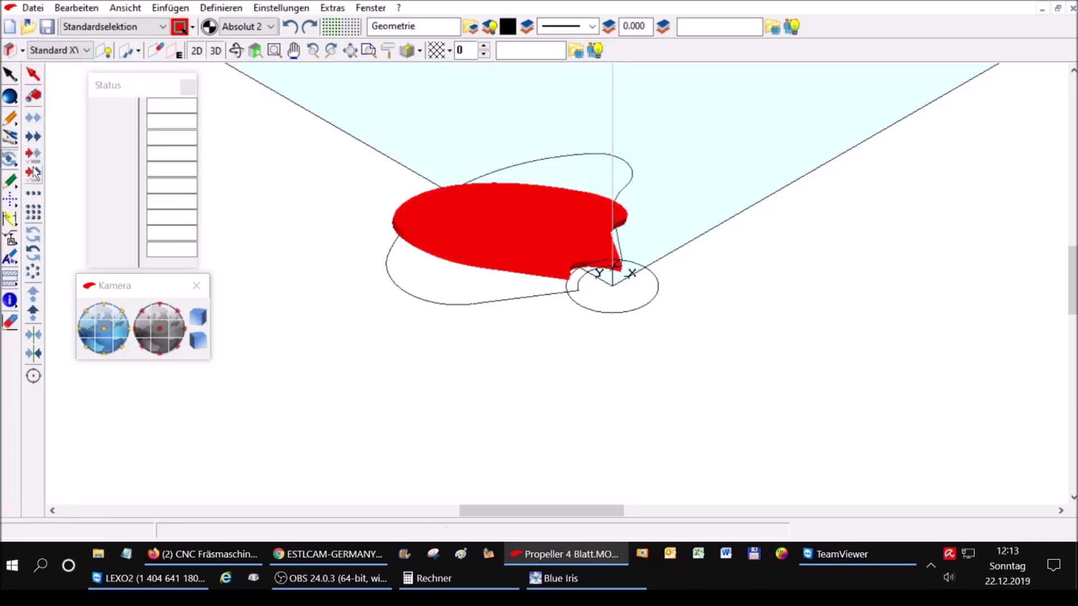
click(29, 253)
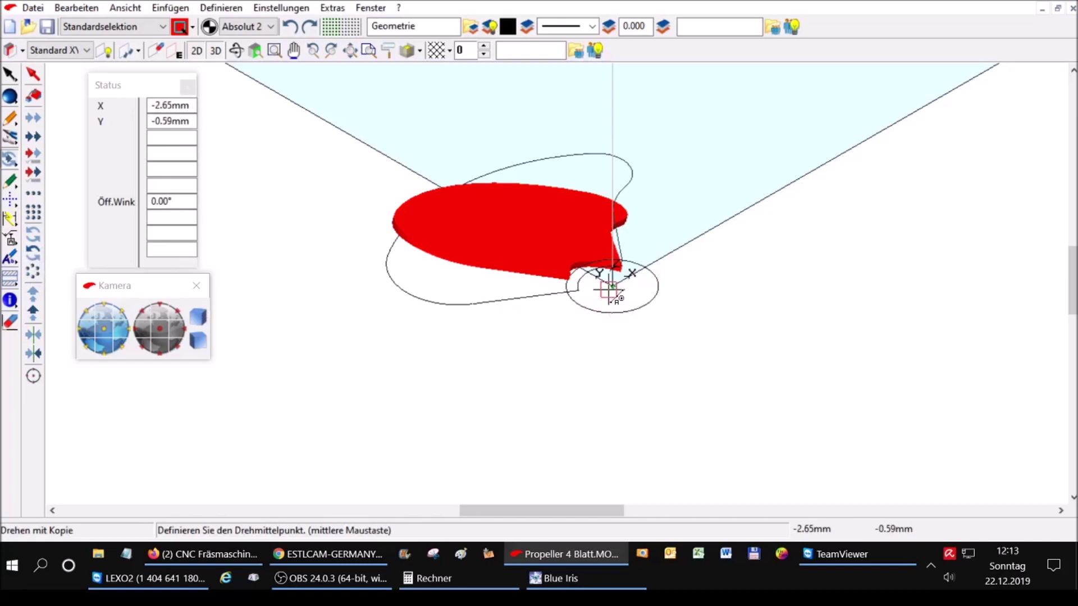
click(580, 313)
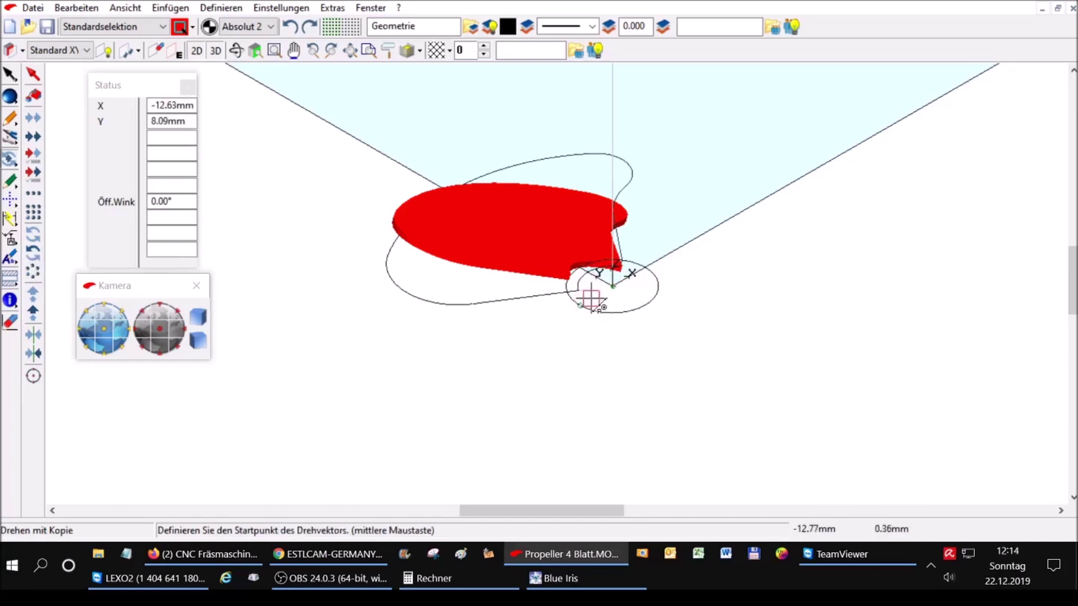
click(655, 302)
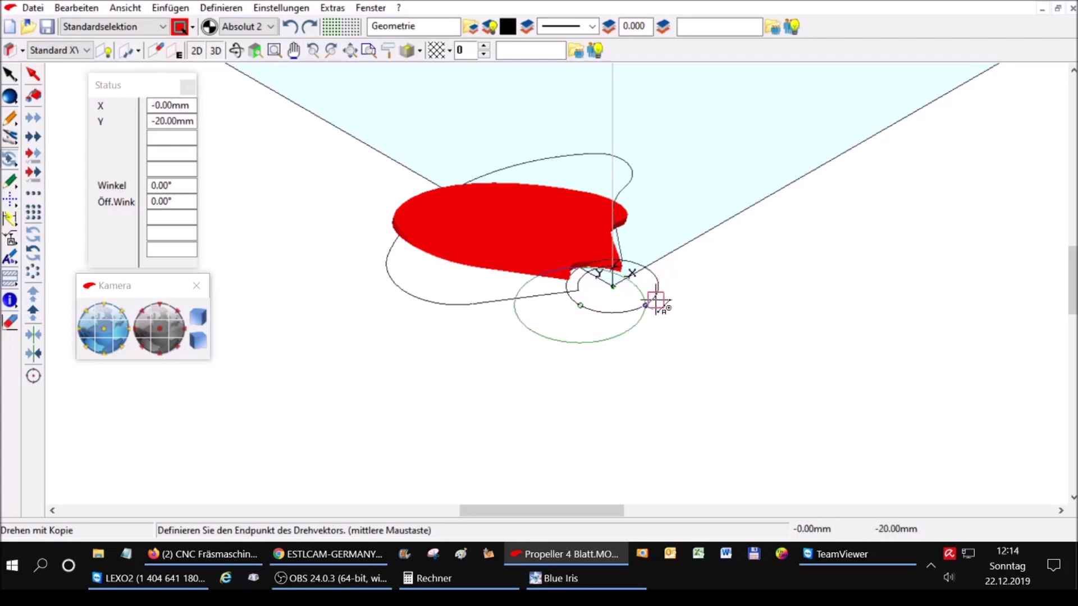
middle_click(578, 306)
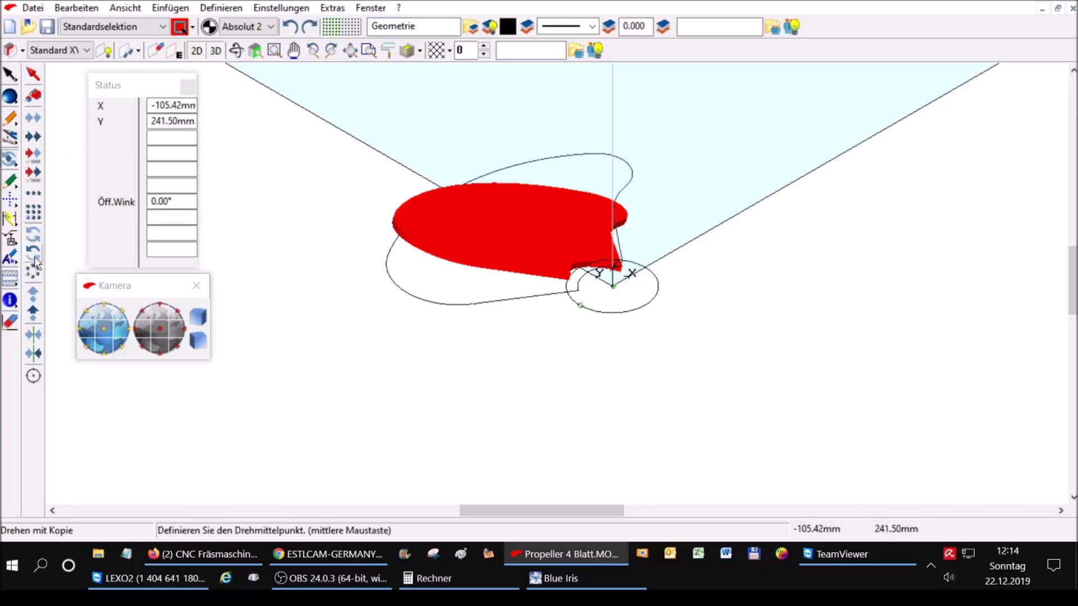
- Copy the blade a quarter turn around the hub origin, using points on the hub circle, then deselect it
middle_click(593, 306)
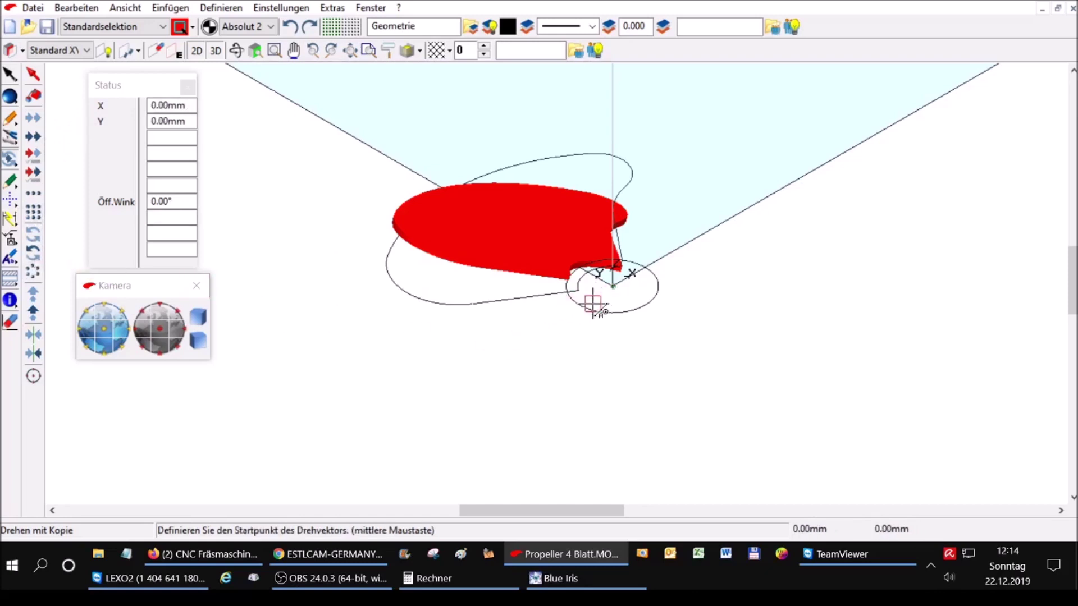
middle_click(662, 293)
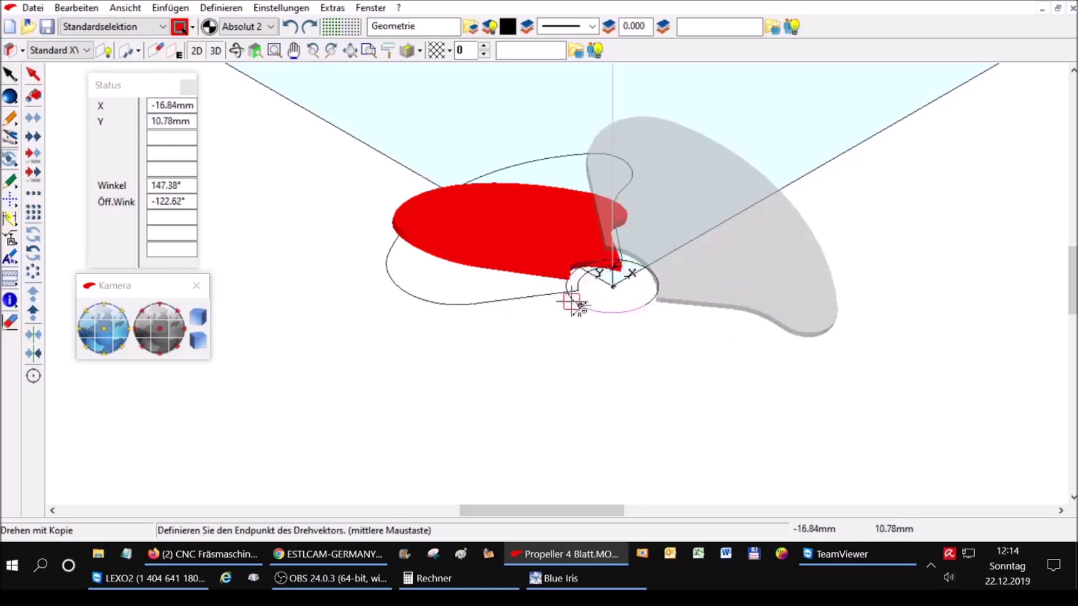
scroll(644, 247, up, 1)
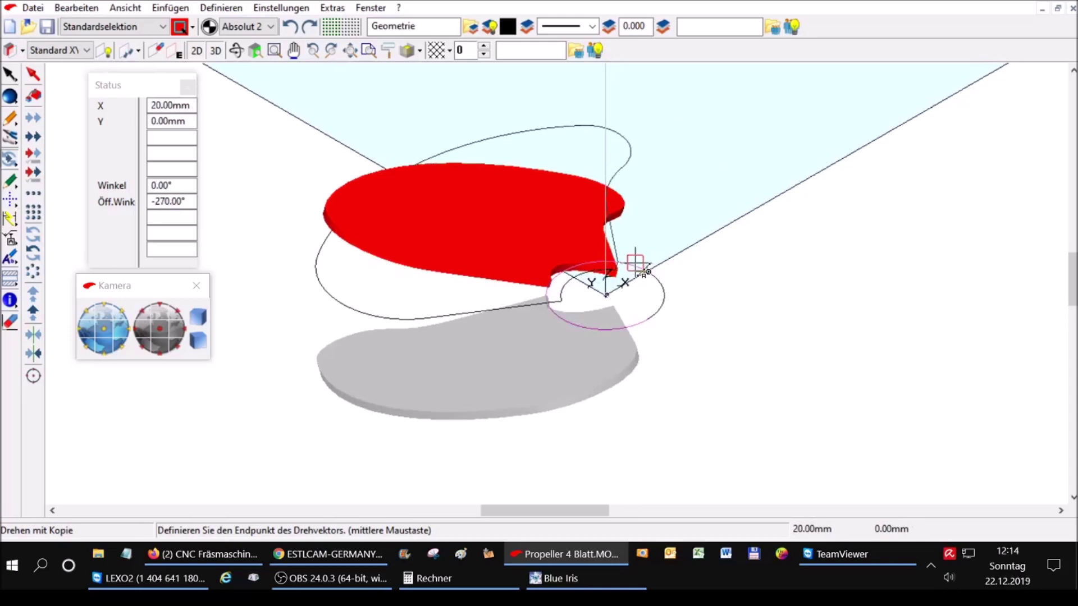
scroll(645, 255, up, 2)
scroll(656, 247, up, 2)
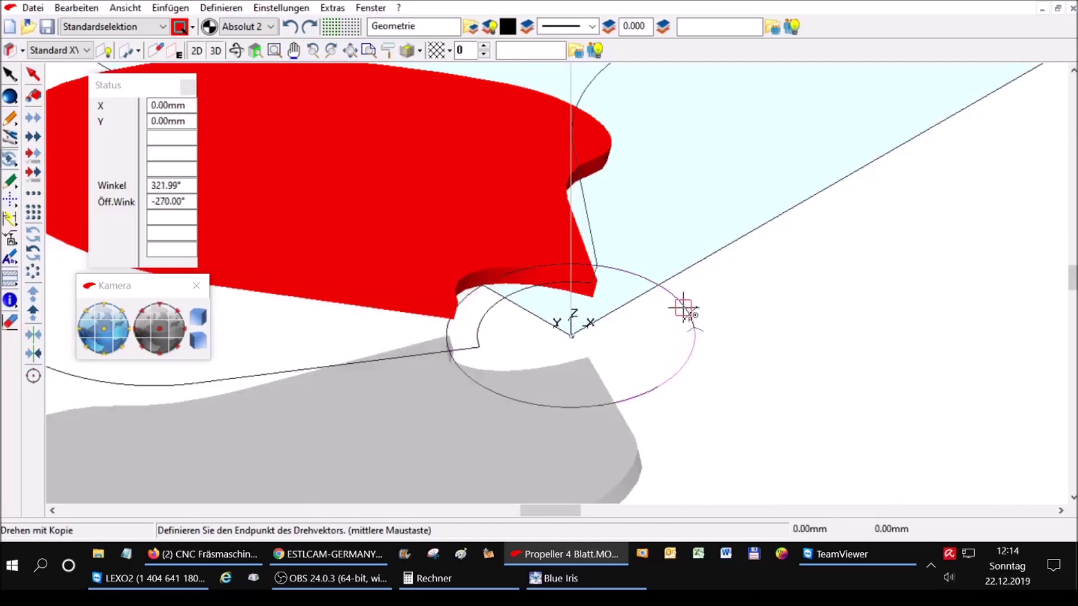
click(663, 287)
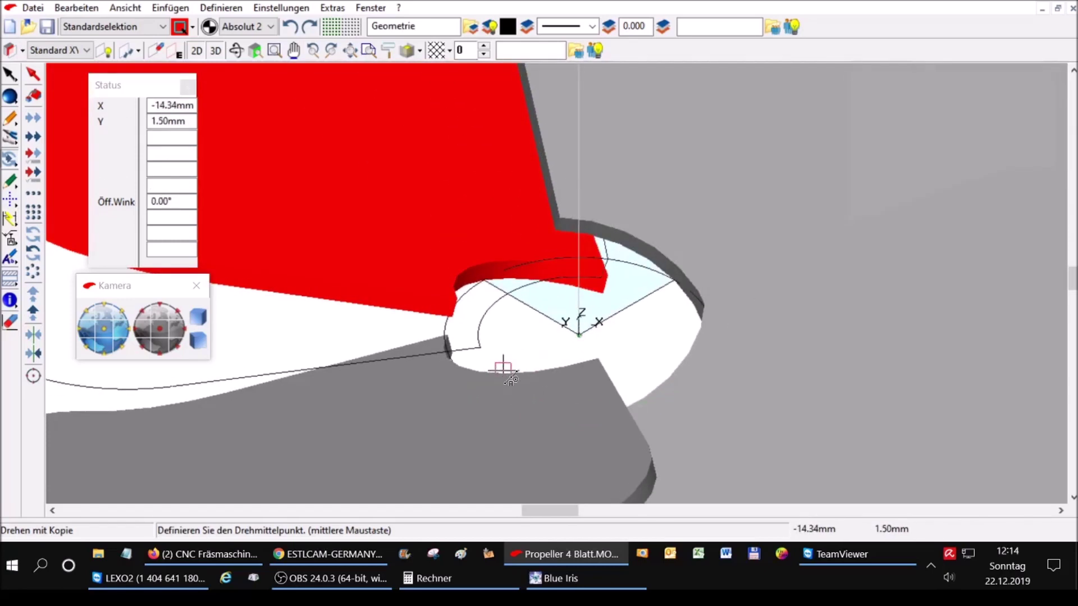
scroll(526, 345, down, 3)
scroll(516, 337, down, 2)
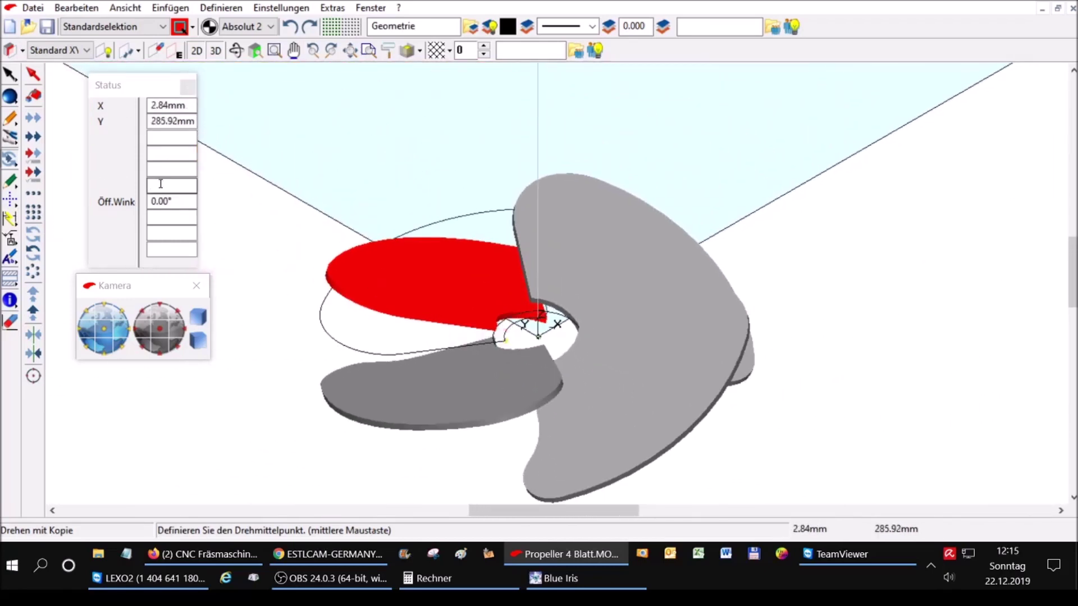
click(39, 76)
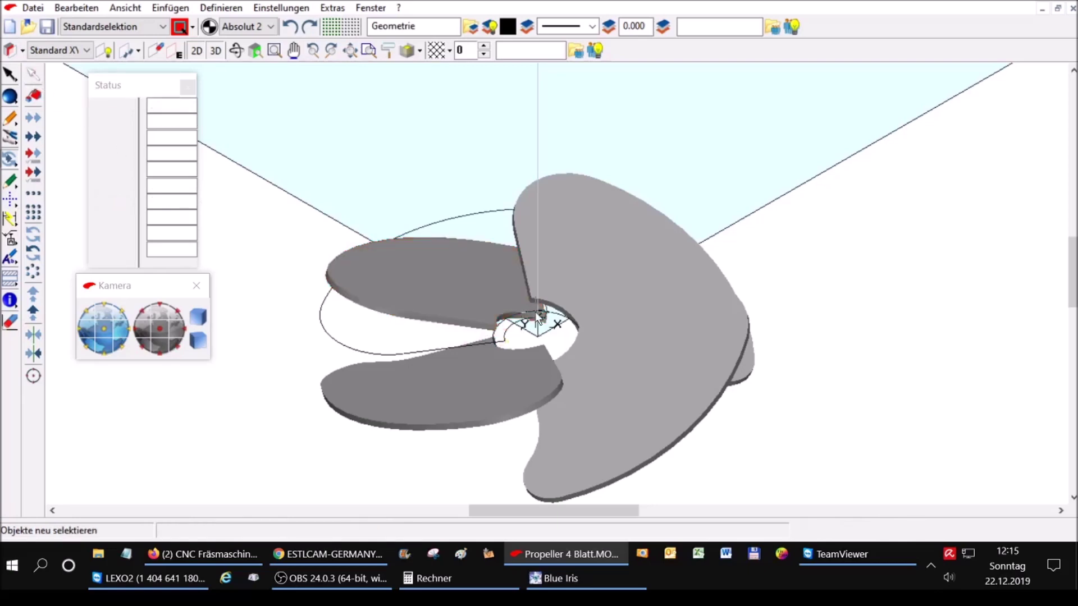
- Orbit the view around the propeller hub to face the propeller front
scroll(555, 281, up, 2)
scroll(529, 117, down, 3)
scroll(530, 121, down, 1)
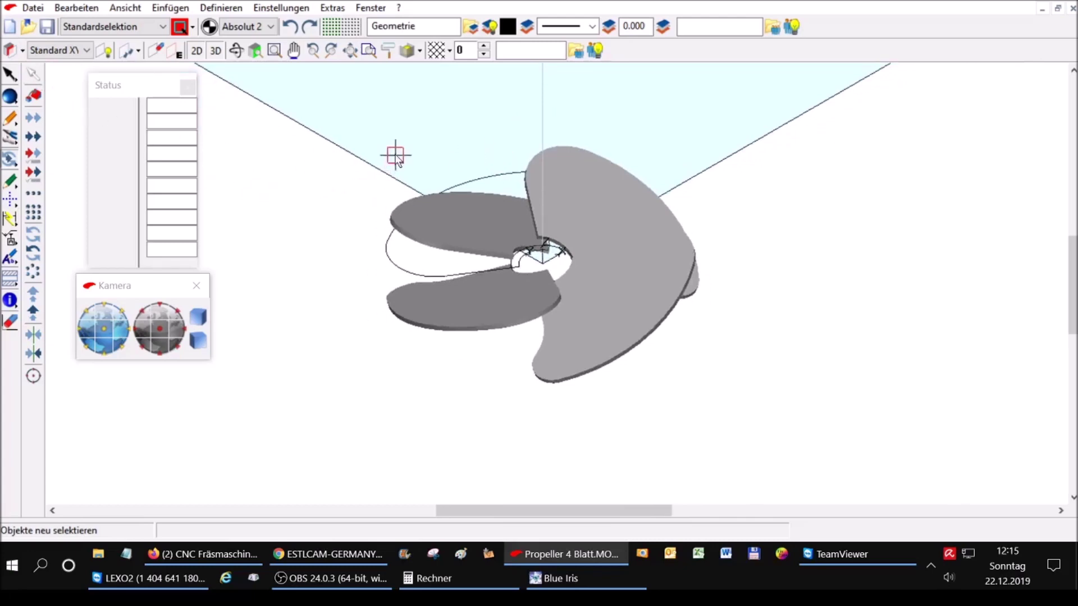
click(236, 51)
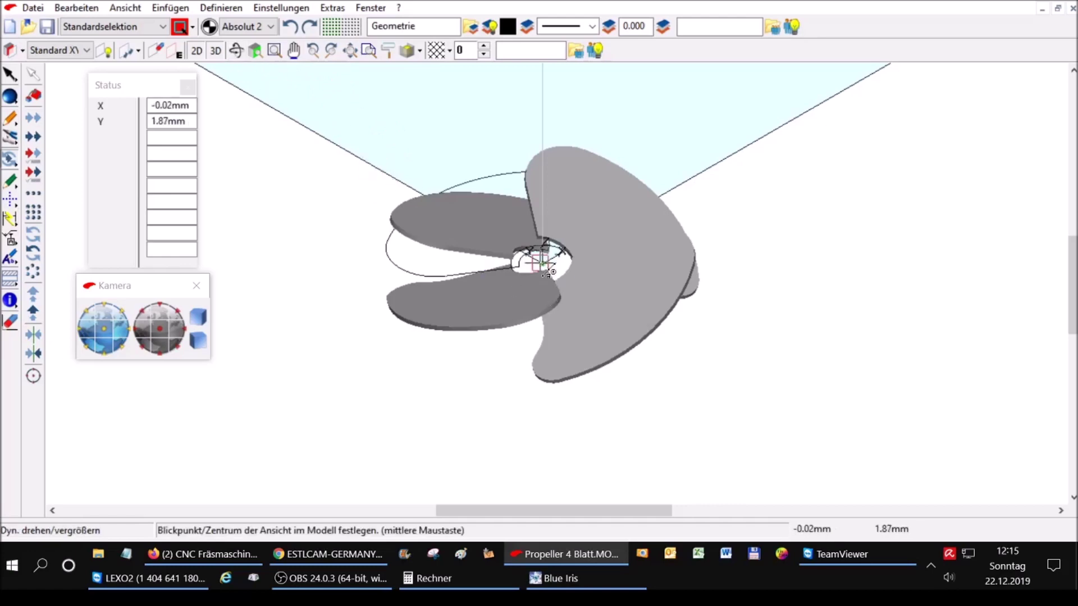
middle_click(541, 263)
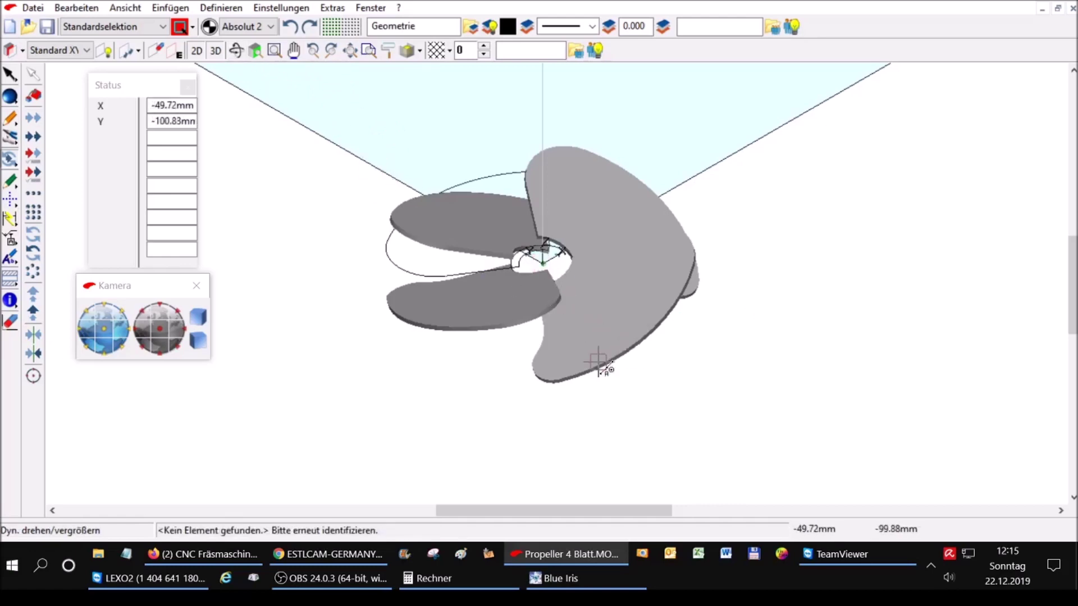
middle_click(675, 415)
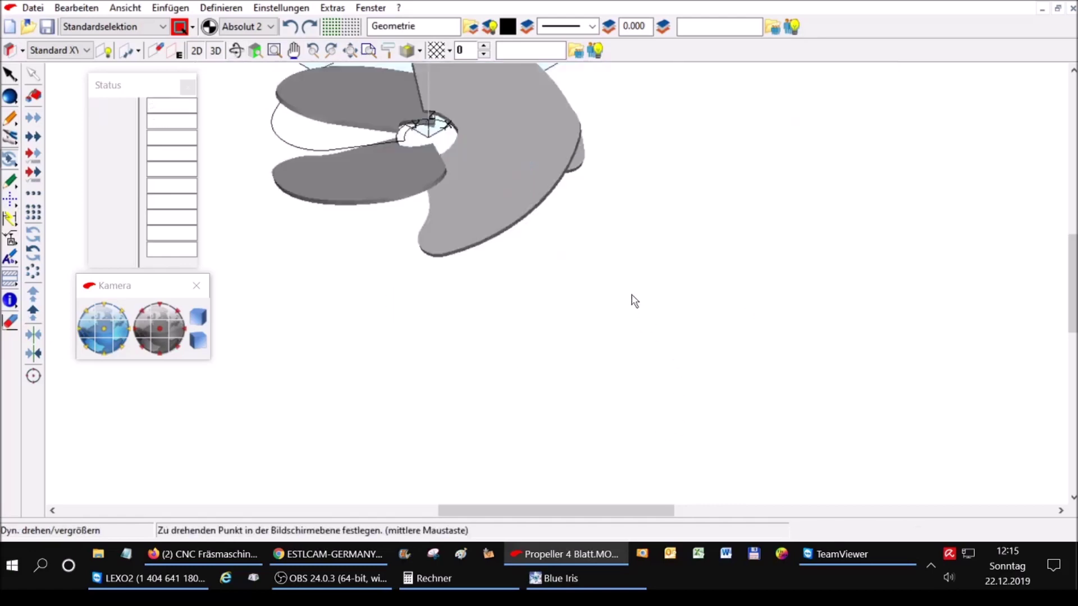
scroll(629, 308, down, 3)
scroll(620, 326, down, 3)
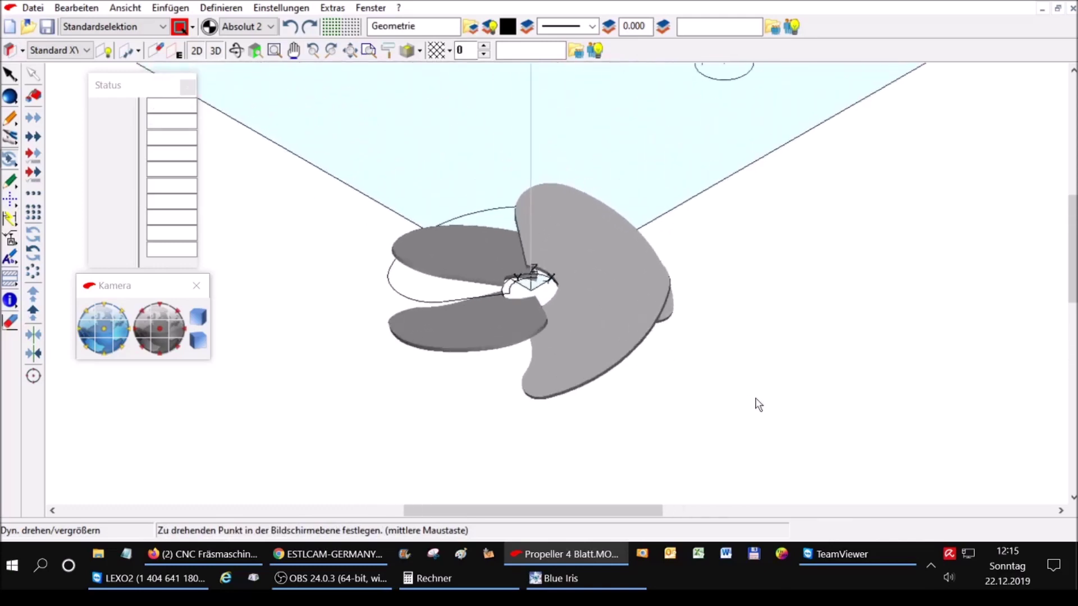
middle_click(702, 401)
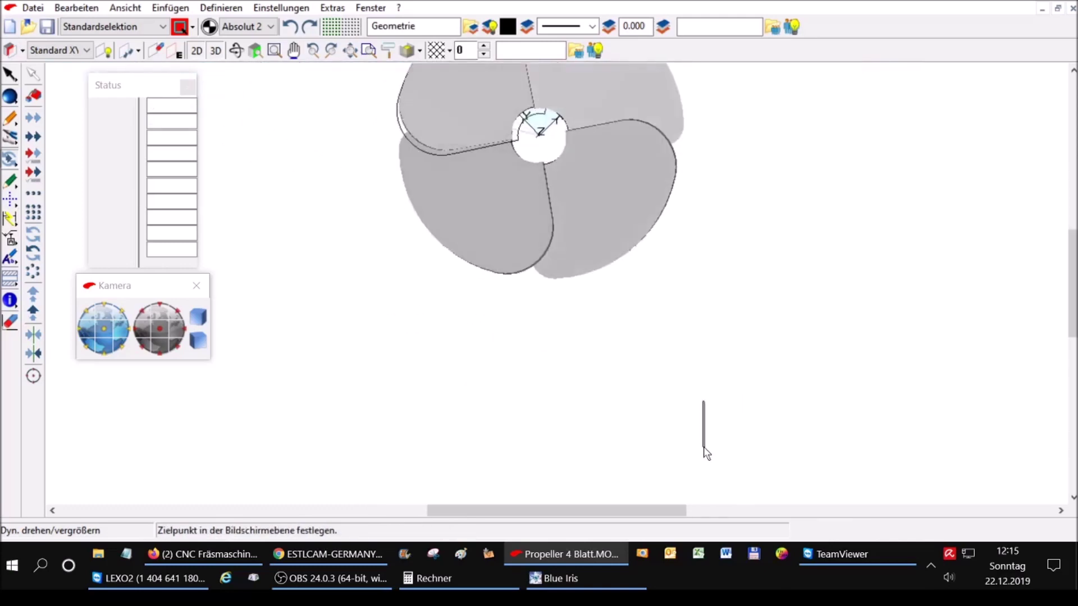
middle_click(702, 457)
- Zoom and tilt the view around the four-blade propeller to a low oblique angle
scroll(670, 197, down, 1)
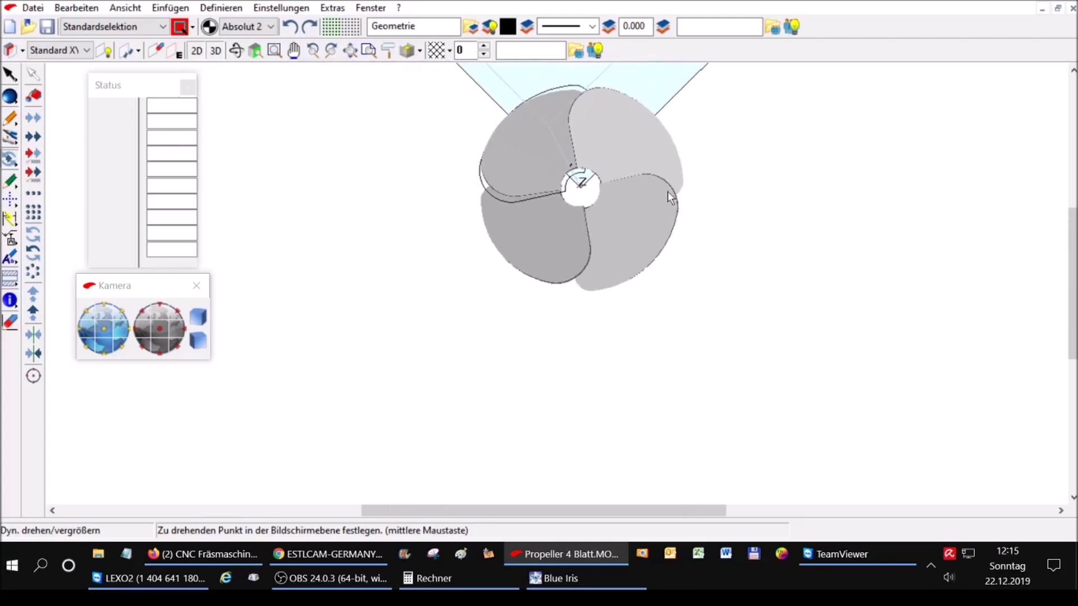
scroll(654, 92, up, 1)
scroll(638, 88, up, 1)
scroll(638, 88, up, 1)
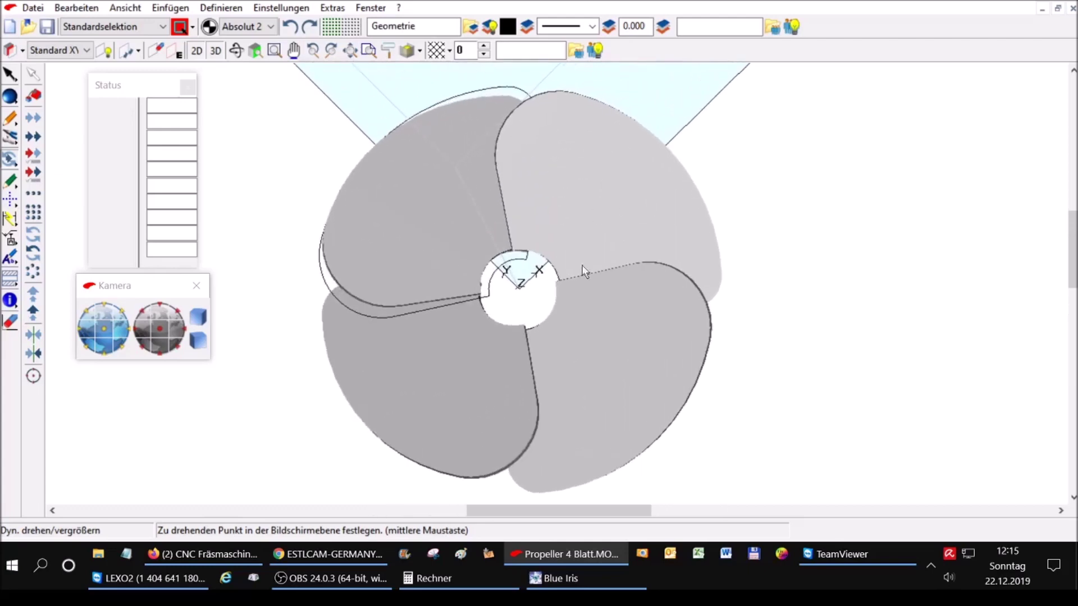
middle_click(741, 399)
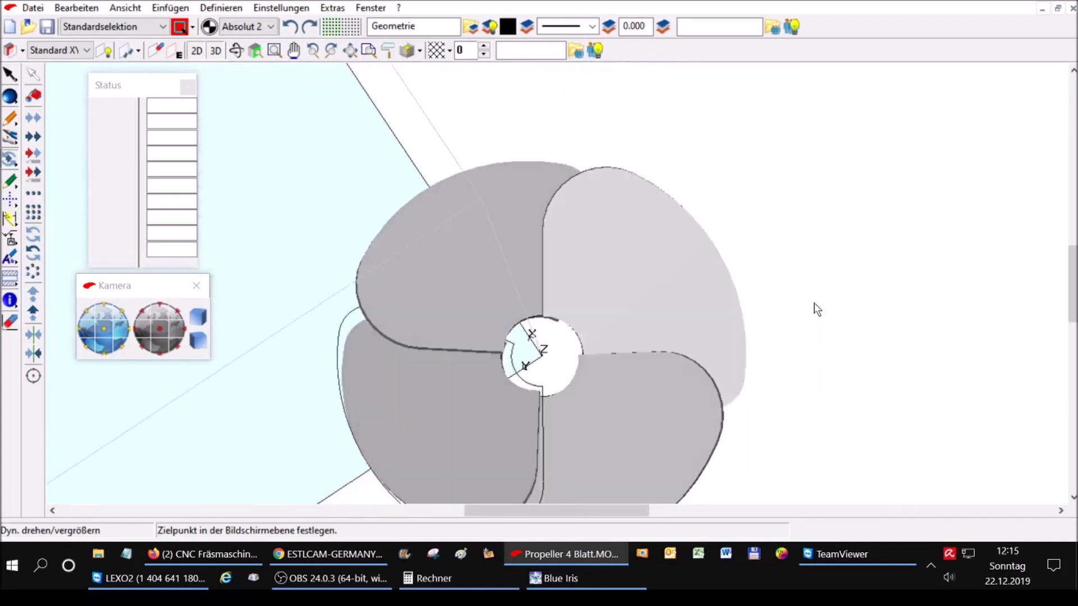
click(817, 307)
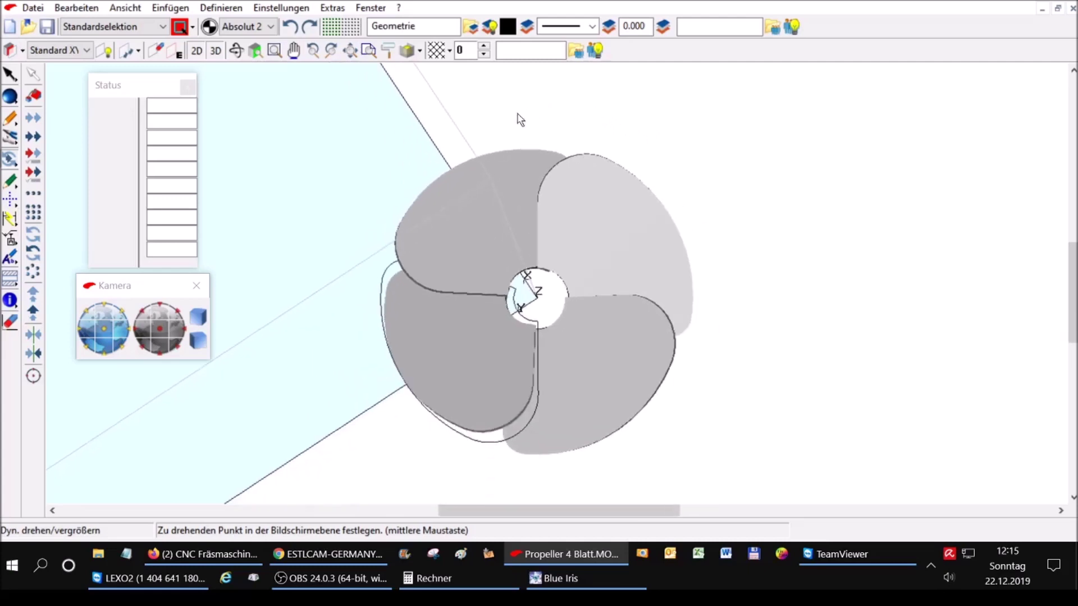
scroll(694, 151, up, 1)
scroll(682, 145, up, 1)
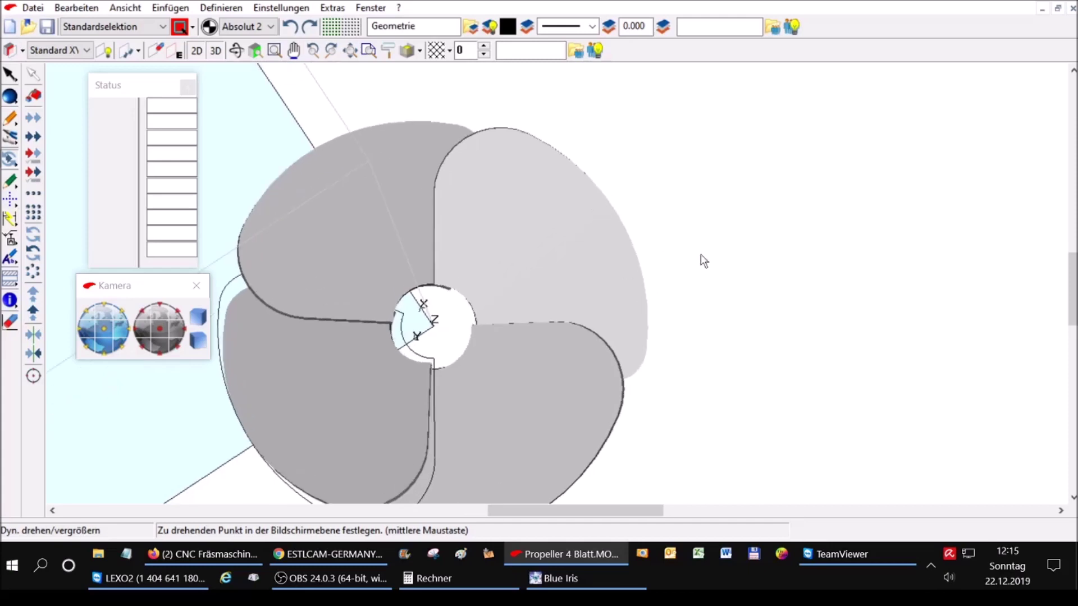
click(90, 315)
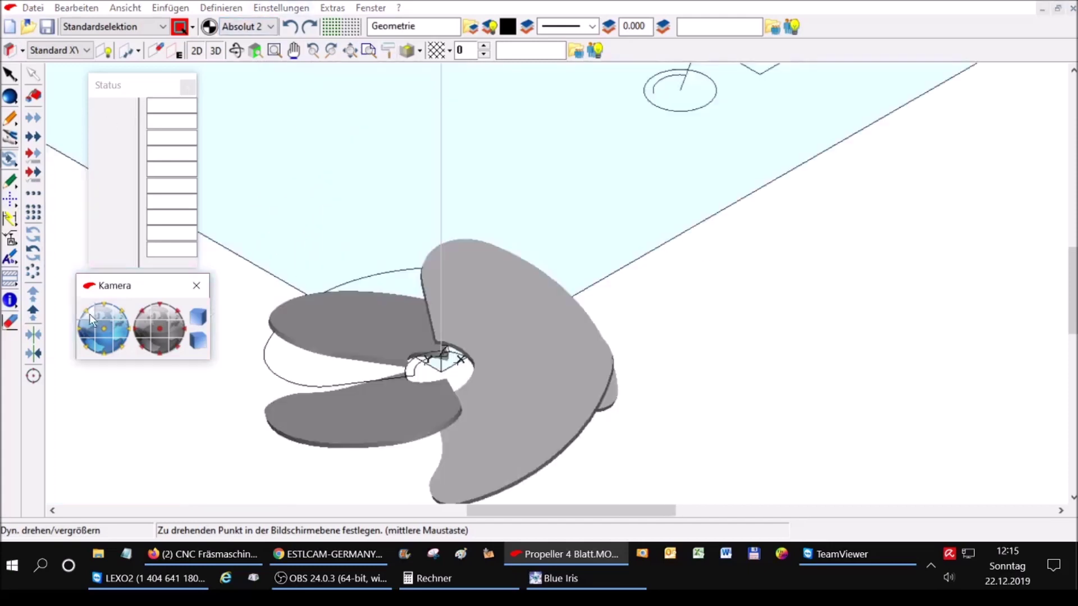
- Zoom onto the base-plate sketches showing the rectangle, the circle and the 30.06 dimension
scroll(351, 296, down, 3)
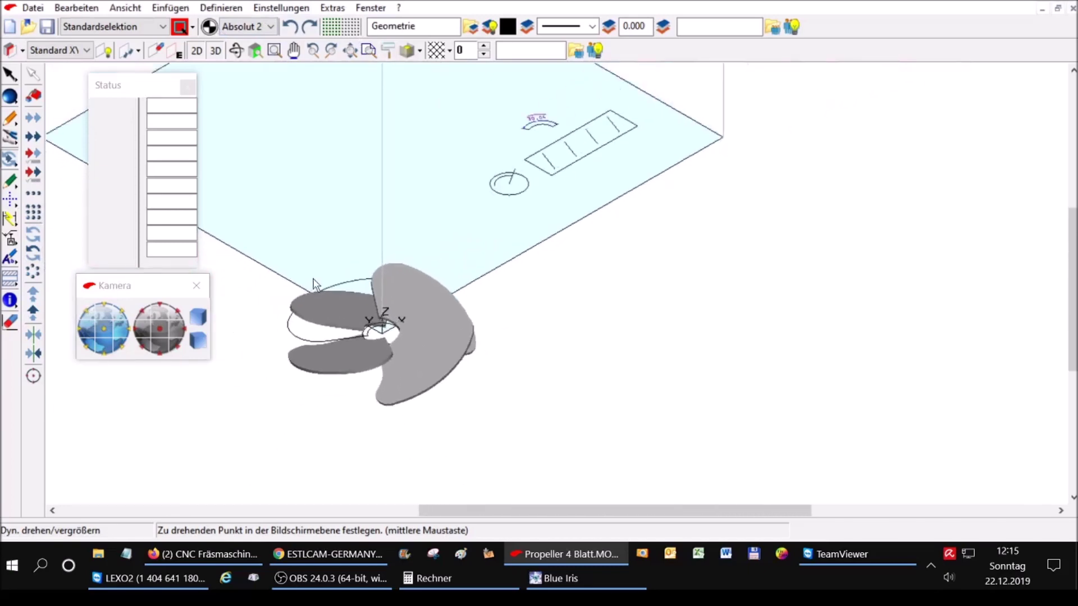
scroll(609, 103, up, 2)
scroll(591, 113, up, 2)
scroll(608, 129, up, 1)
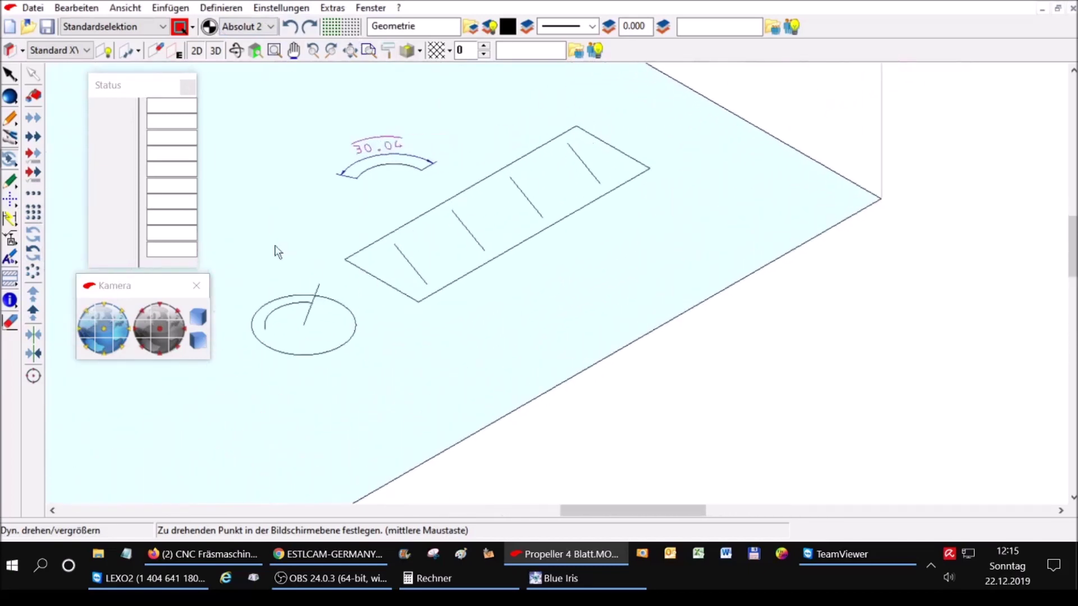